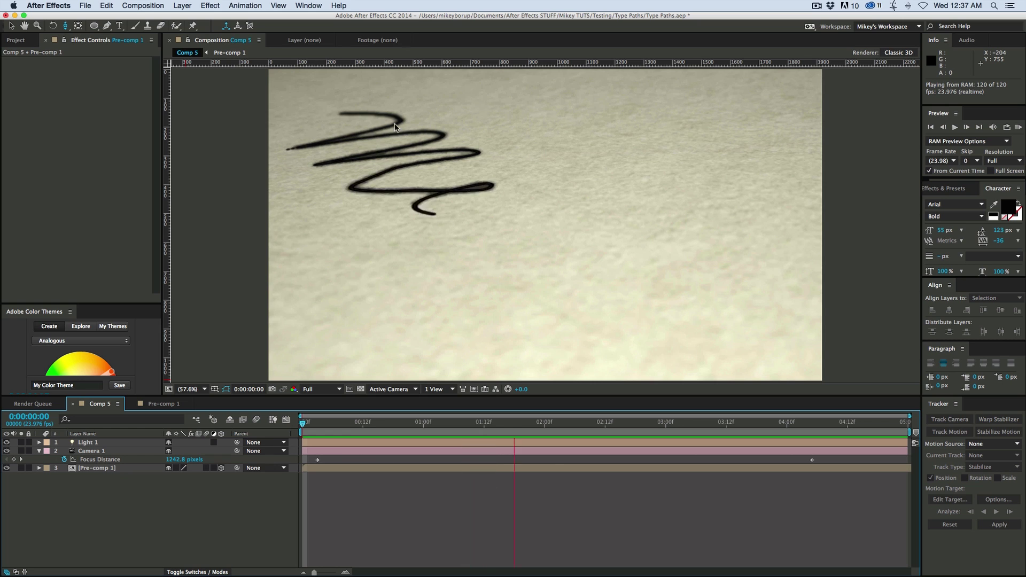
Step: Play back the handwriting animation in Comp 5
click(461, 520)
key(space)
key(space)
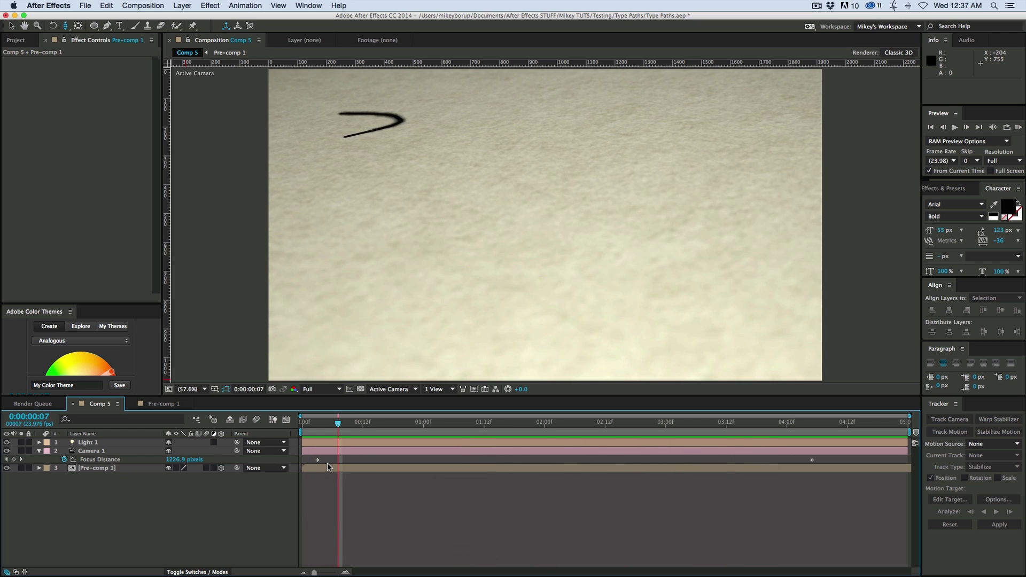
Step: Create a new 1920 x 1080 composition named "Writing Ink" and enlarge the composition viewer above the timeline
key(super+n)
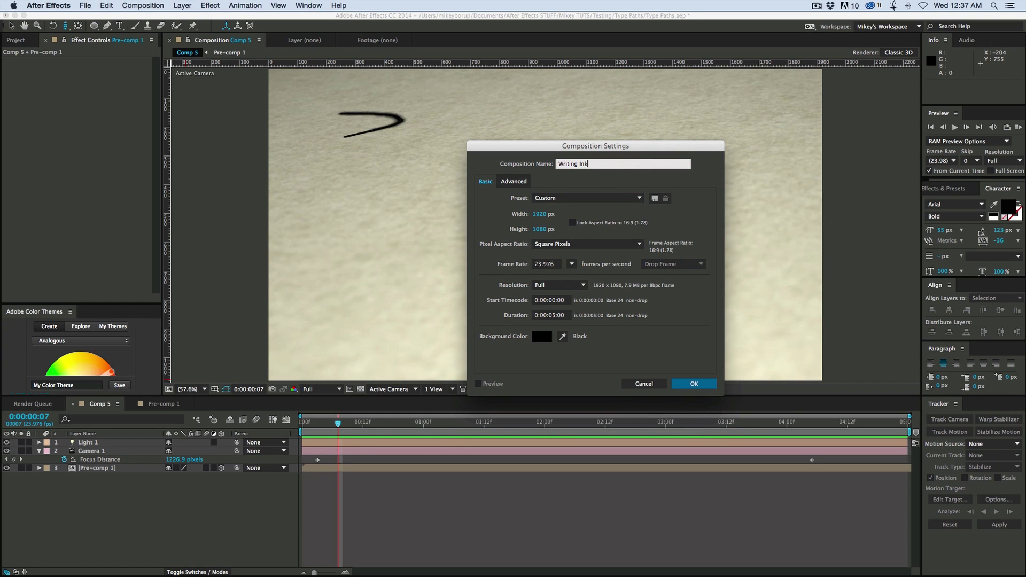
text(Writing Ink)
key(Return)
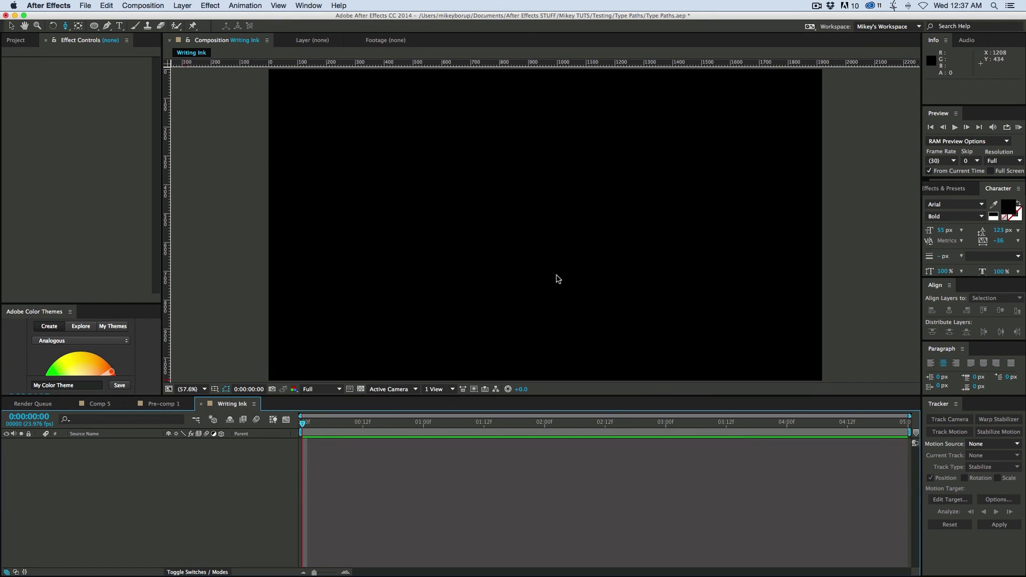
drag(167, 396, 178, 449)
Step: Add a text layer containing the author's first name and give it a white fill
key(super+t)
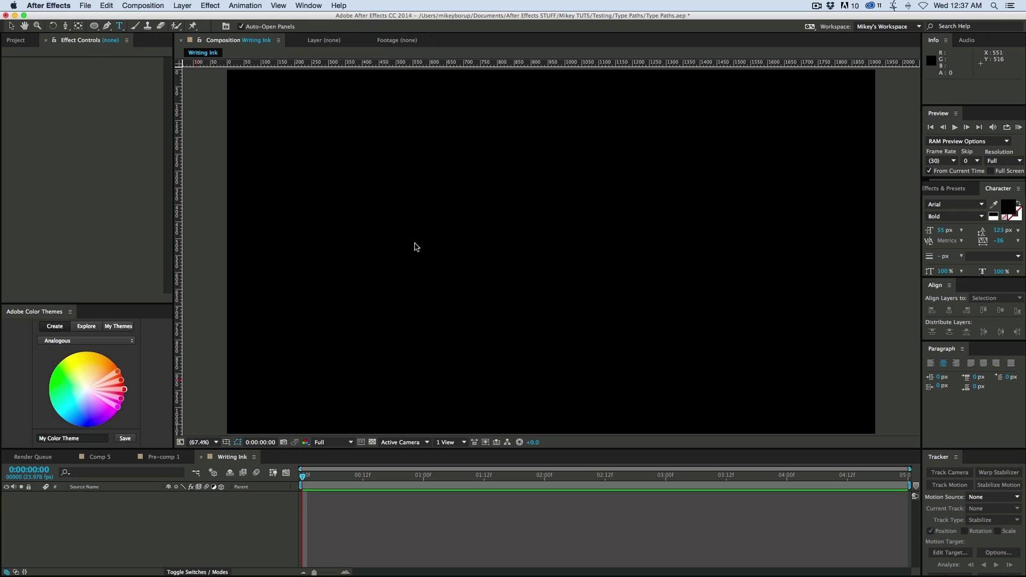
click(418, 246)
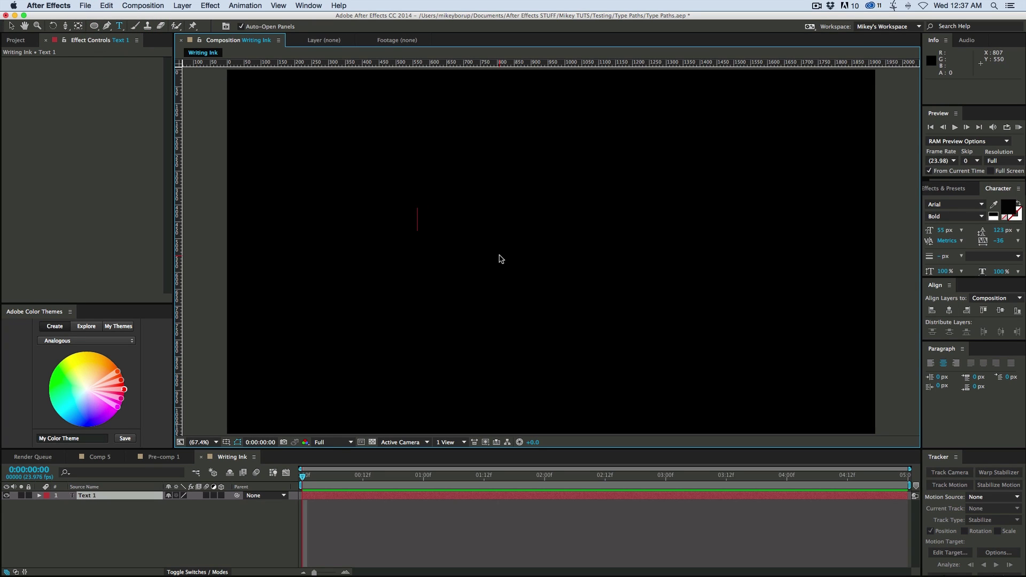
text(Mikey)
key(super+a)
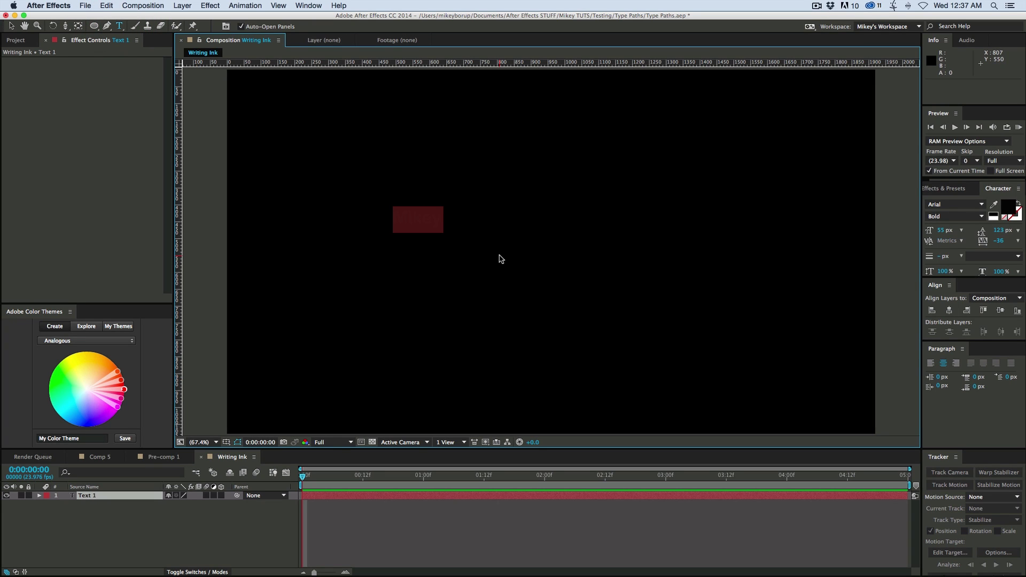
click(996, 220)
click(16, 26)
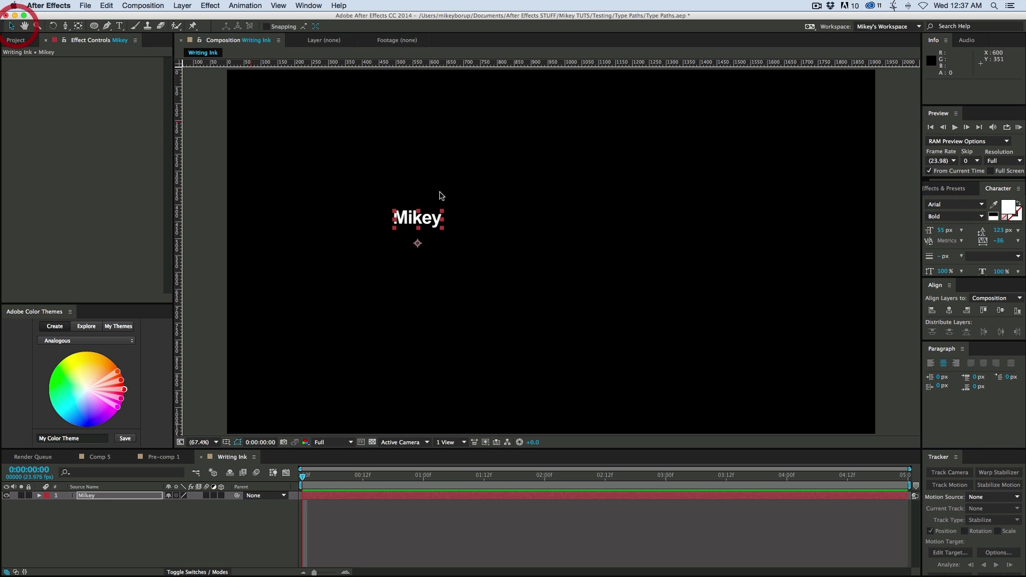
Step: Enlarge the text to 410 px and move it to about the middle of the composition
mouse_move(945, 230)
mouse_down()
mouse_move(985, 229)
mouse_move(934, 231)
mouse_up()
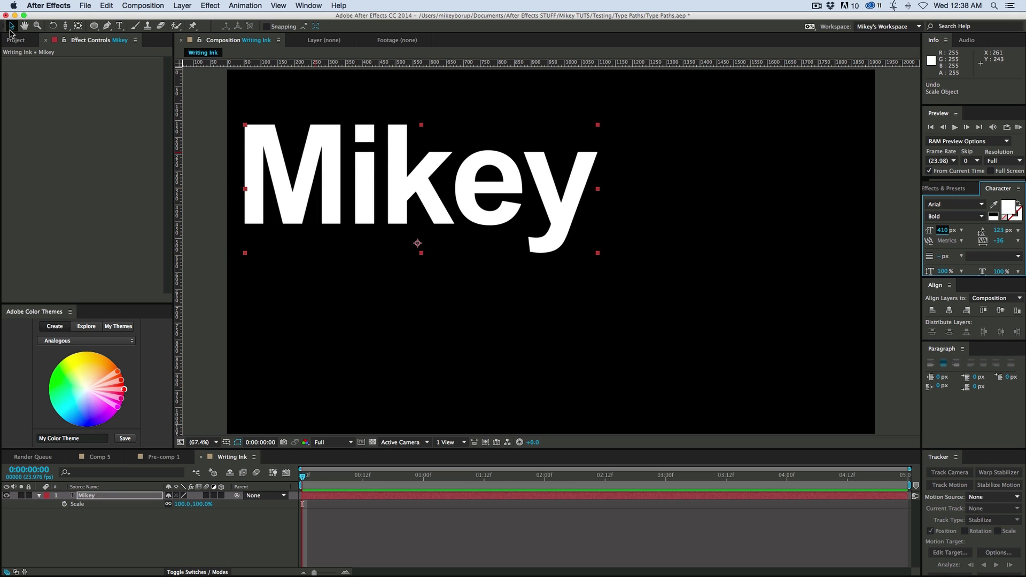
click(391, 175)
mouse_move(391, 175)
mouse_down()
mouse_move(471, 174)
mouse_move(491, 228)
mouse_move(506, 227)
mouse_up()
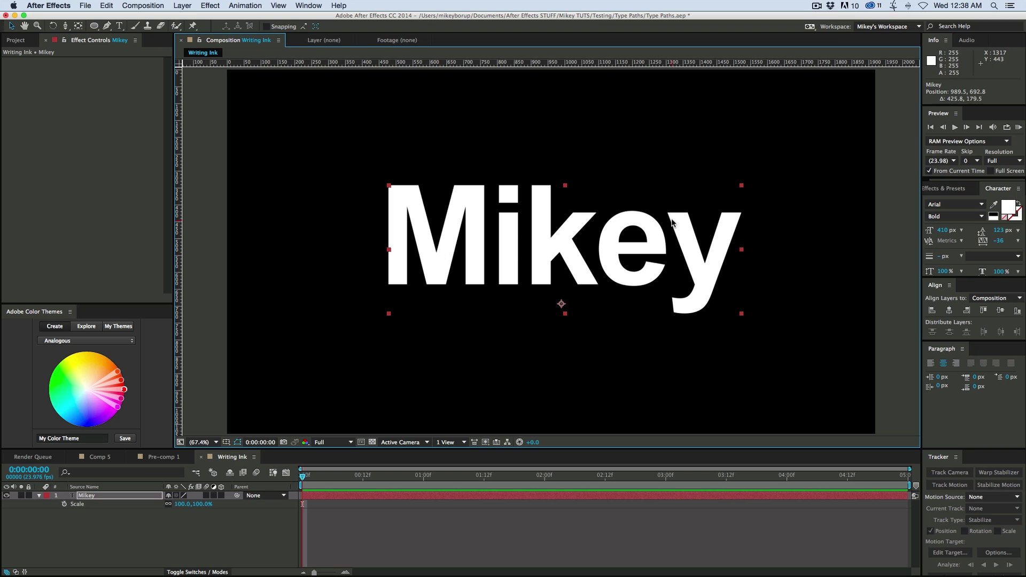
Step: Set the text's font to Brush Script MT and shift the text left by about 86 px
click(960, 207)
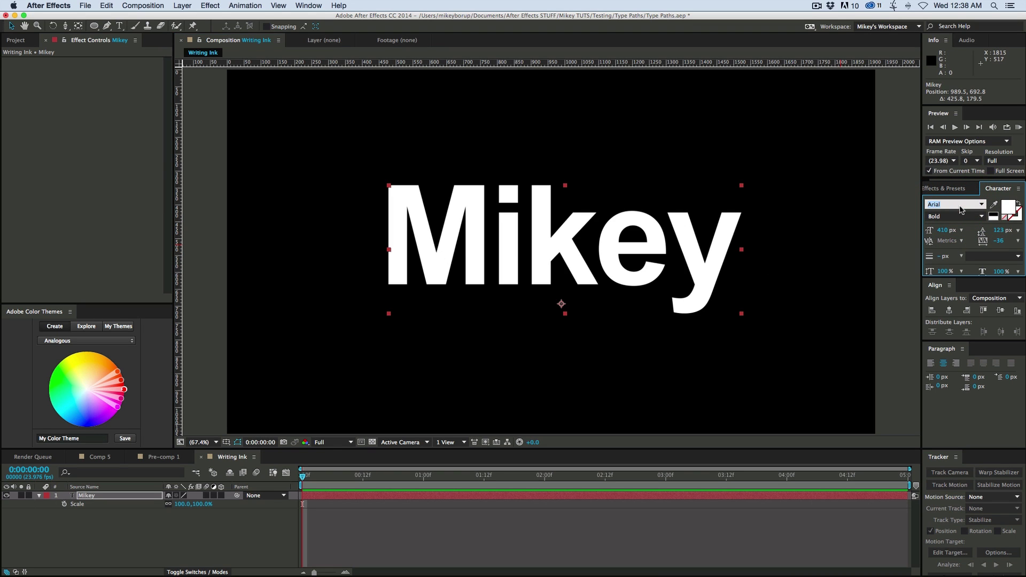
text(Brush Script MT)
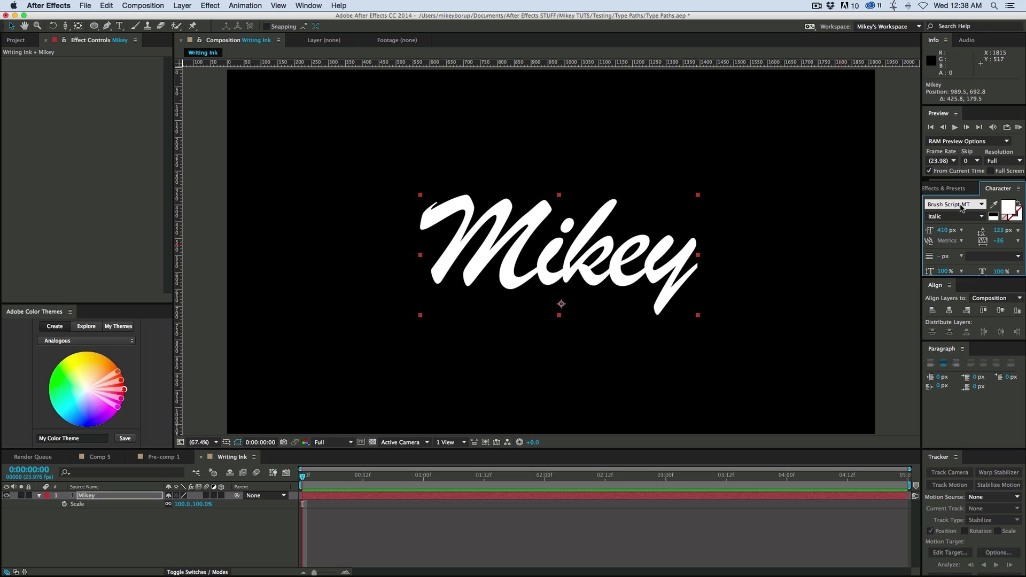
drag(591, 250, 559, 251)
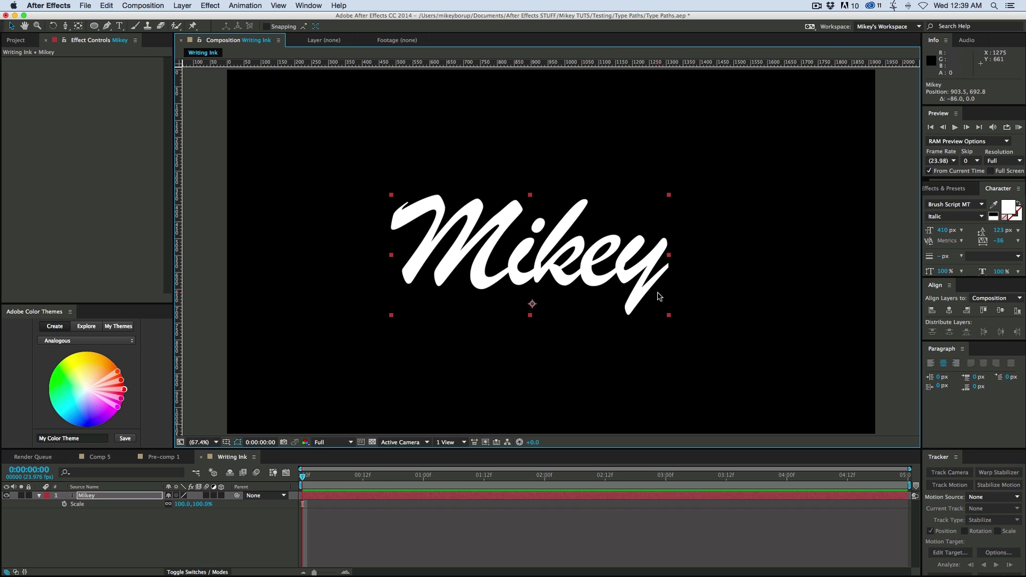
Step: Trace the centre line of the capital M on the text layer with a Pen tool mask path, following the writing order
key(g)
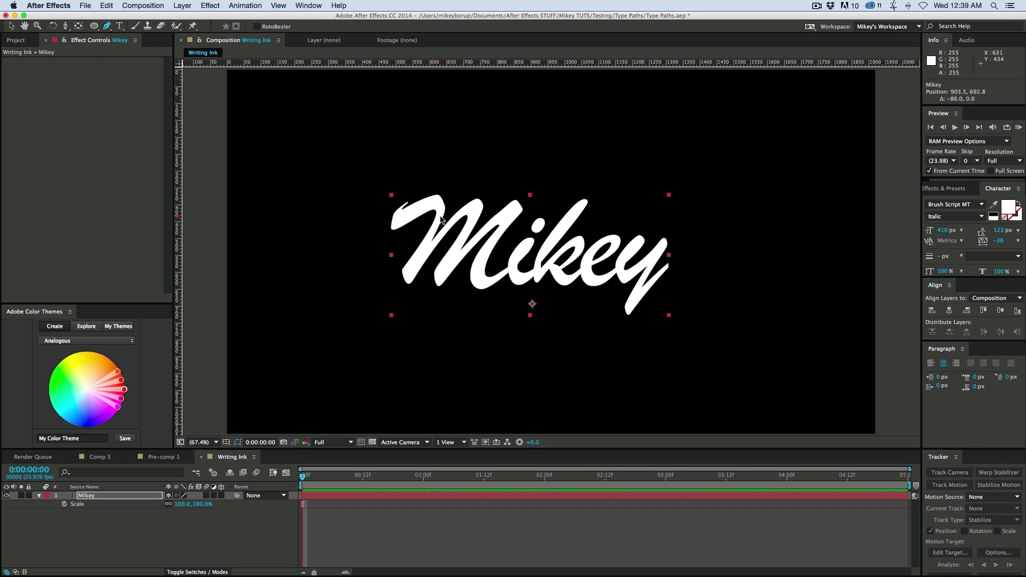
click(398, 221)
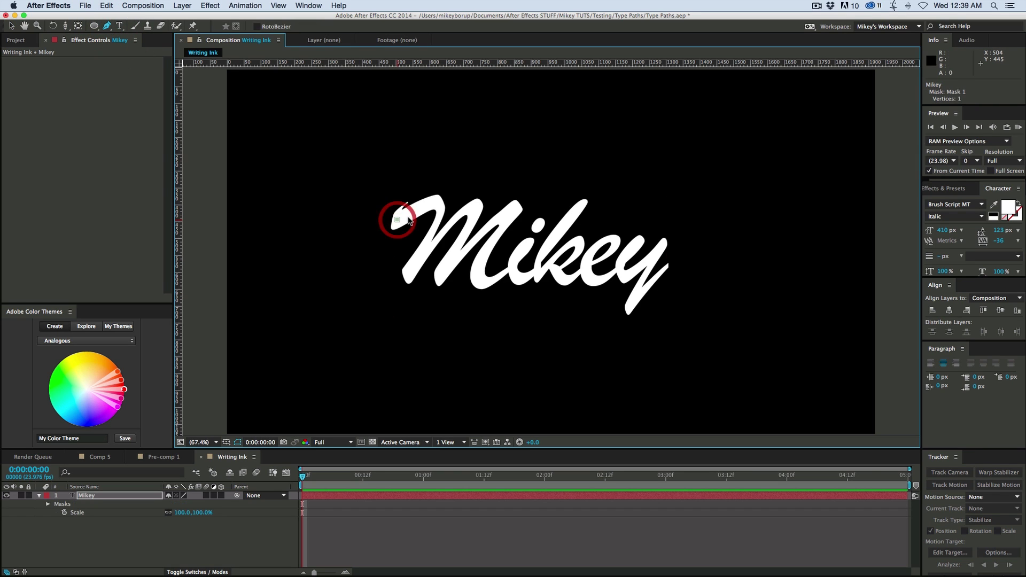
click(439, 207)
click(410, 275)
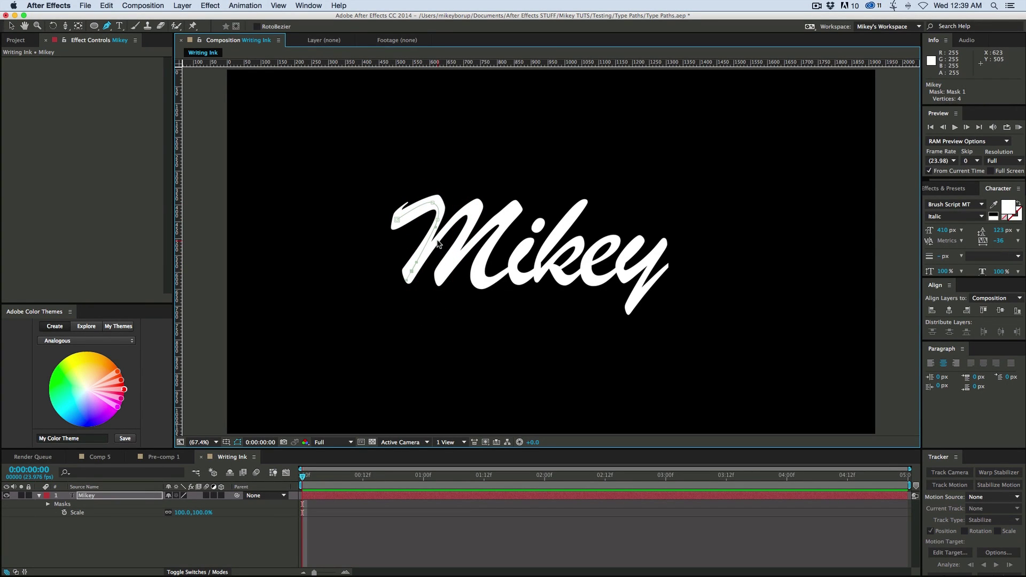
drag(438, 238, 471, 226)
drag(443, 275, 439, 279)
drag(510, 216, 514, 213)
drag(512, 218, 501, 231)
key(super+z)
drag(478, 278, 485, 287)
Step: Continue the mask path through the letters i and k, following the middle of their strokes
mouse_move(529, 248)
mouse_down()
mouse_move(522, 286)
mouse_move(566, 217)
mouse_up()
click(584, 204)
key(super+z)
key(super+z)
mouse_move(572, 209)
mouse_down()
mouse_move(540, 277)
mouse_move(573, 244)
mouse_up()
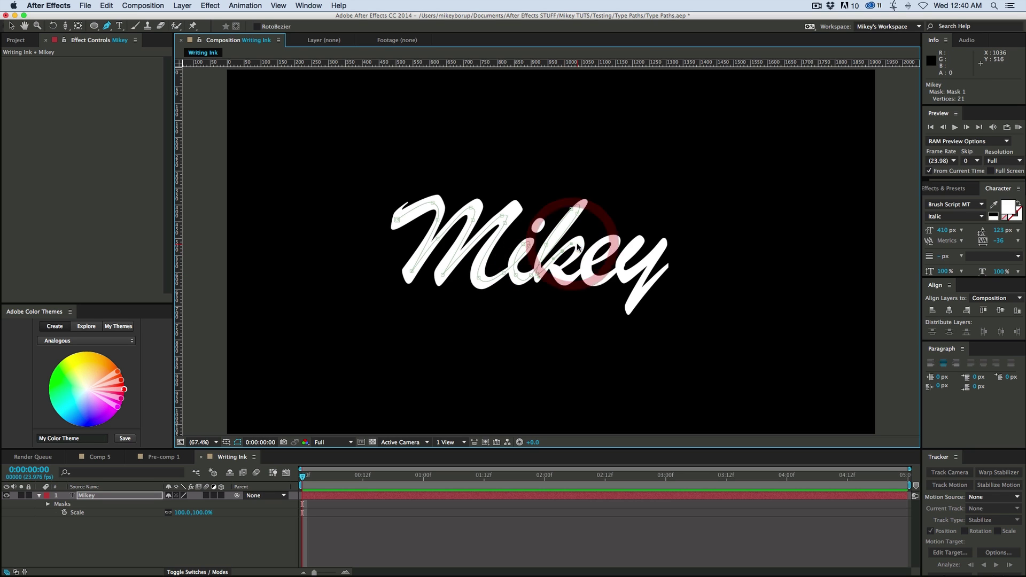
drag(580, 242, 546, 269)
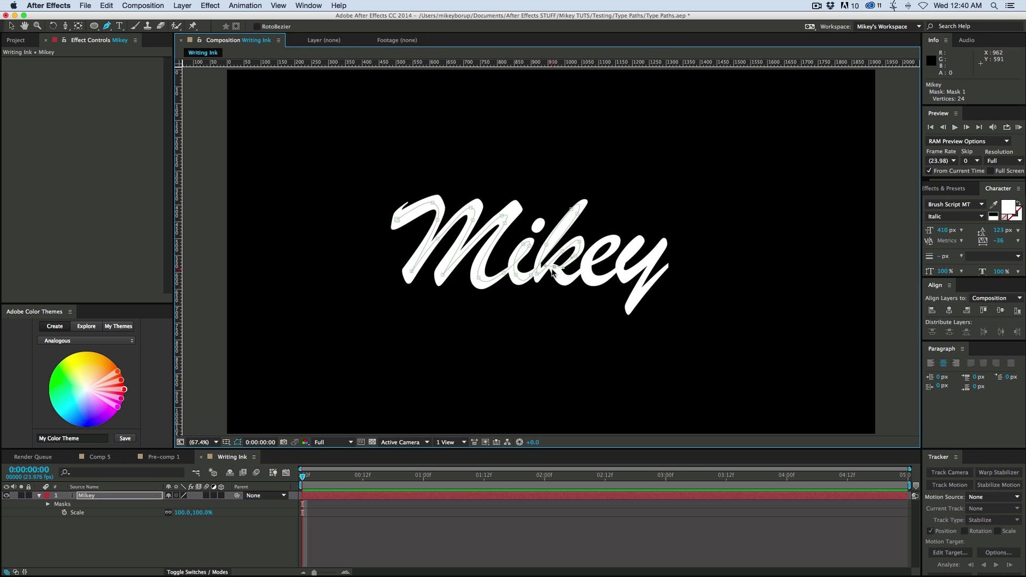
scroll(546, 271, up, 1)
click(551, 255)
click(555, 256)
click(576, 267)
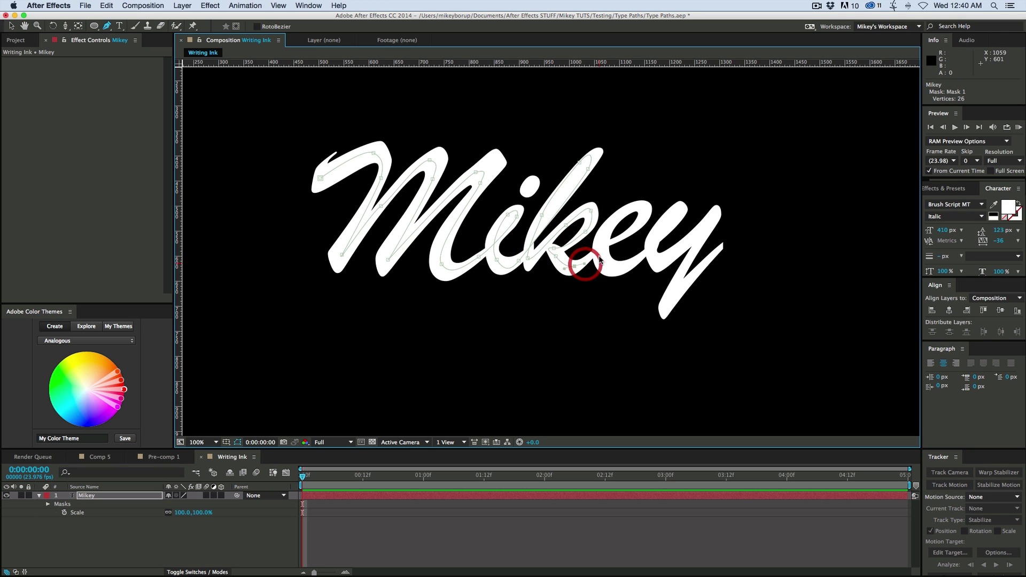
Step: Continue the mask path around the loop of the letter e to its end stroke
click(604, 248)
click(644, 205)
click(624, 211)
click(617, 219)
click(602, 241)
click(615, 259)
click(647, 257)
Step: Continue the mask path through the letter y and its tail, ending just to the right of the word as an open path
click(678, 216)
click(672, 210)
click(659, 229)
click(659, 264)
click(694, 238)
click(714, 211)
click(694, 251)
click(671, 302)
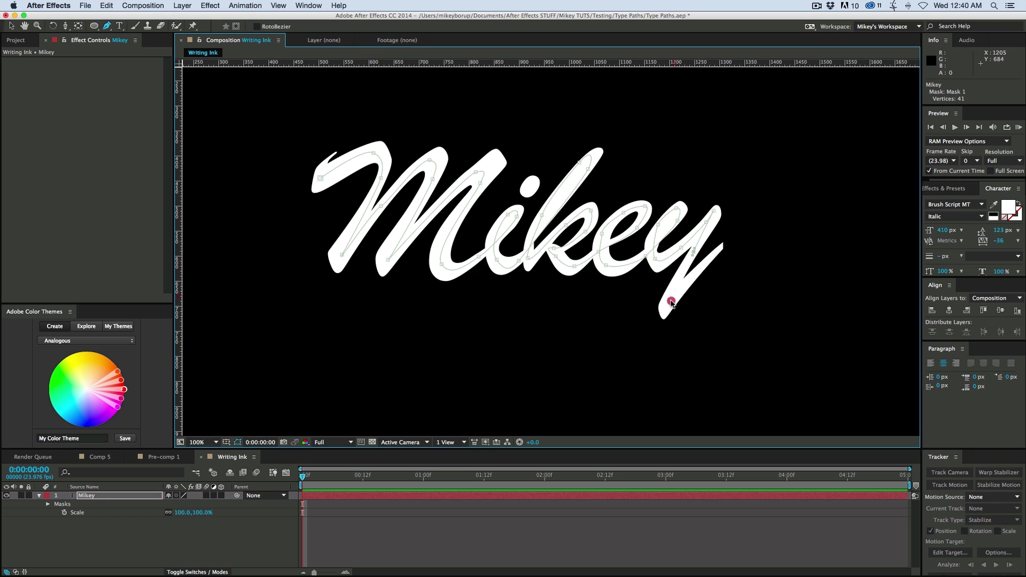
click(735, 247)
click(754, 246)
key(comma)
key(comma)
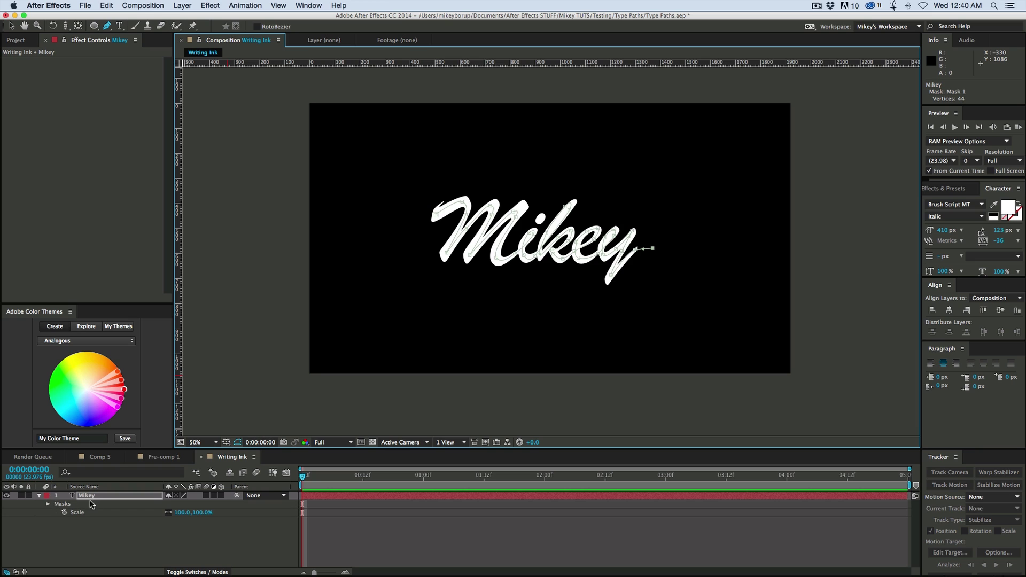
Step: Reveal the Mask 1 properties of the text layer and deselect all layers
click(48, 505)
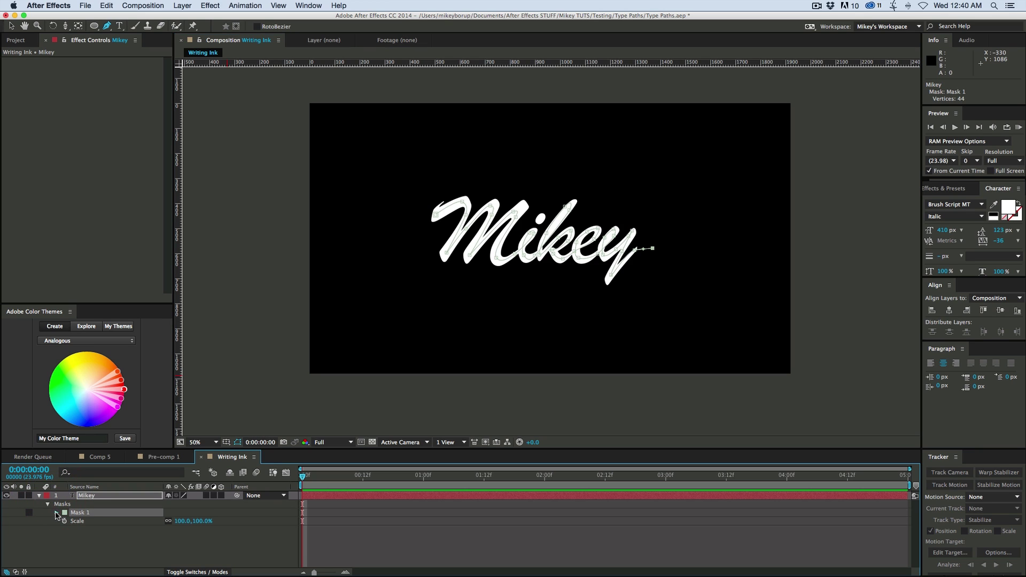
click(56, 512)
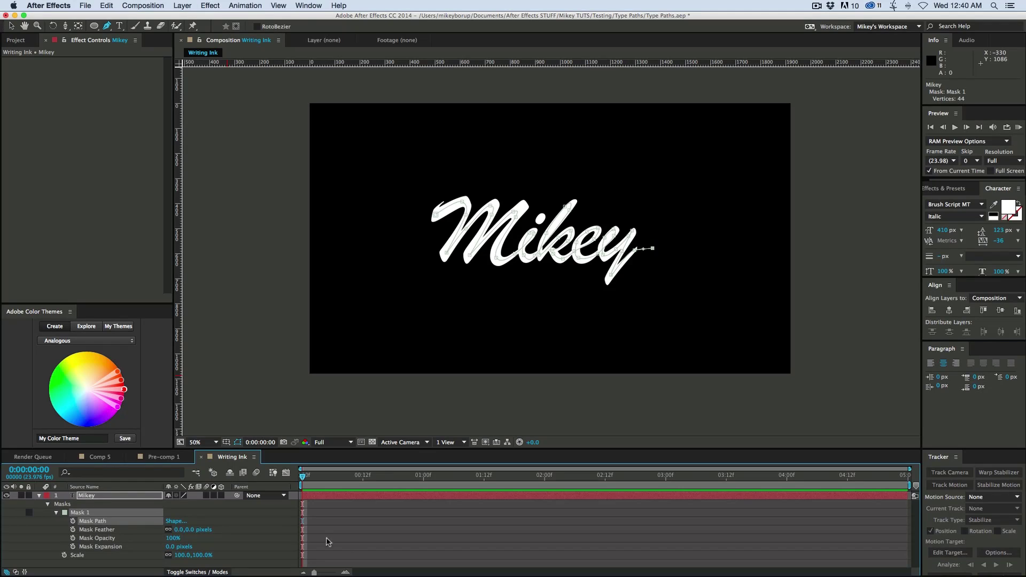
click(369, 536)
Step: Create a new composition-sized solid layer in dark gray (242424)
click(182, 7)
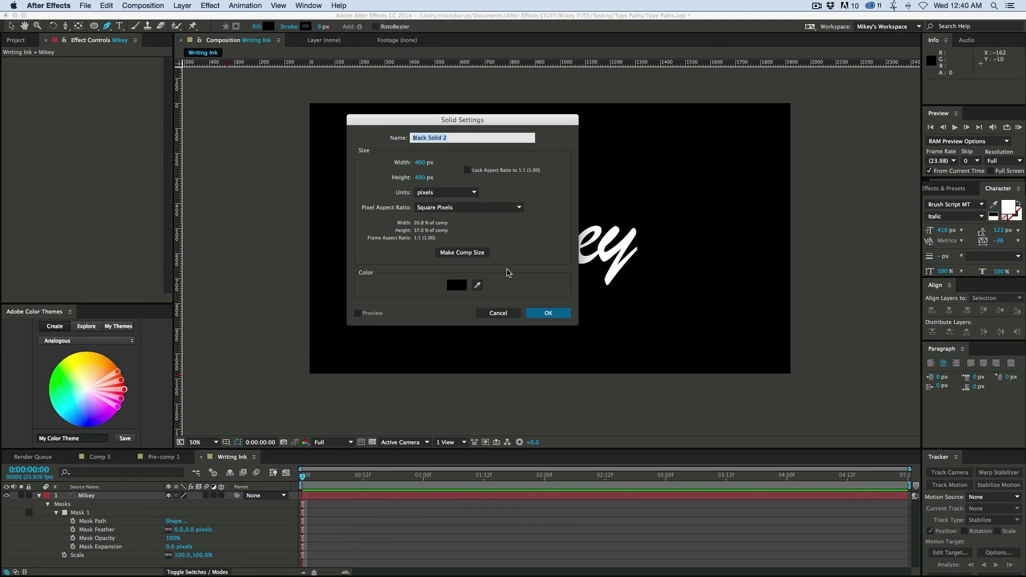
click(463, 286)
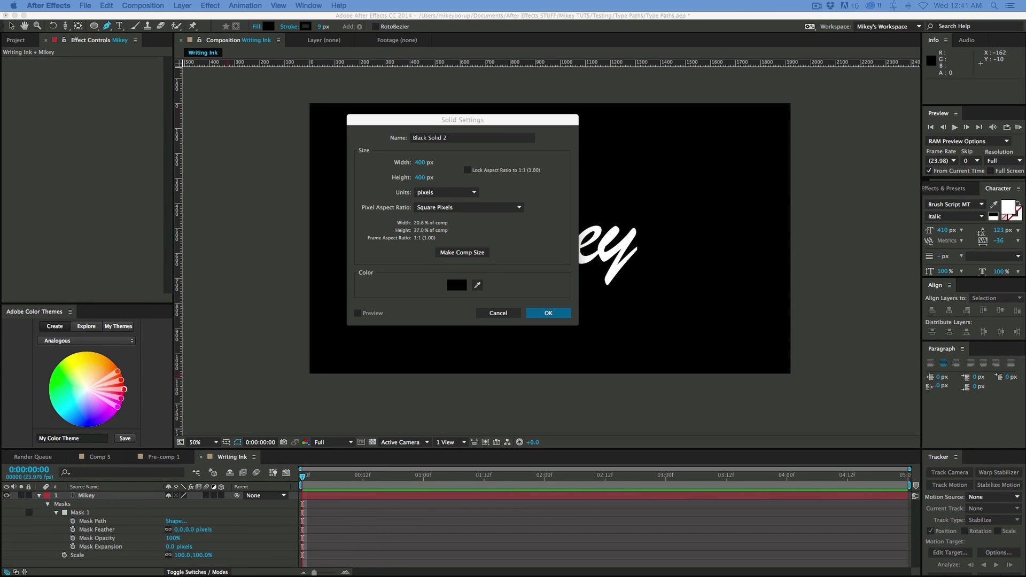
drag(573, 217, 569, 186)
mouse_move(432, 310)
mouse_down()
mouse_move(415, 309)
mouse_move(408, 350)
mouse_move(404, 307)
mouse_move(427, 305)
mouse_up()
click(648, 218)
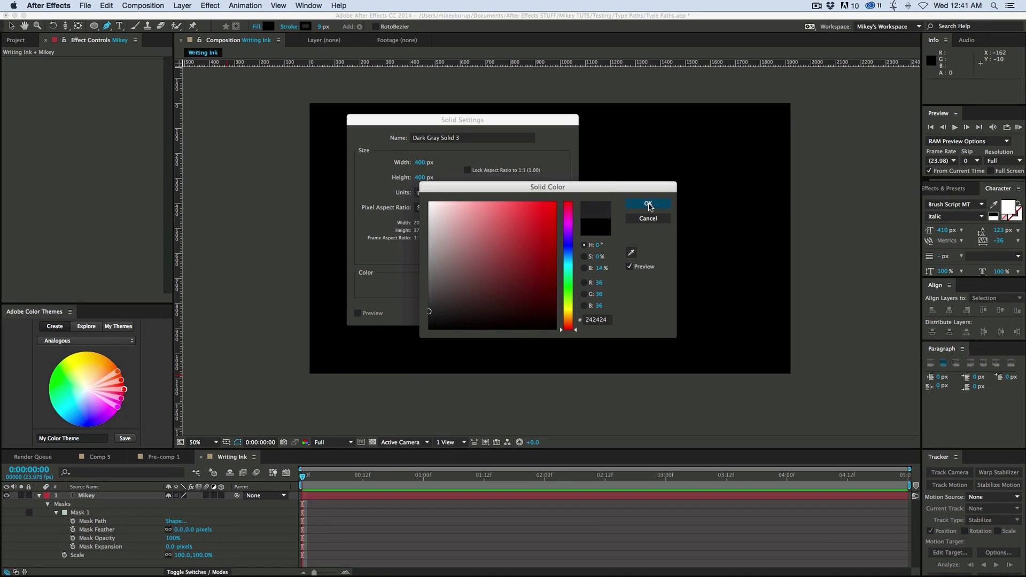
click(462, 253)
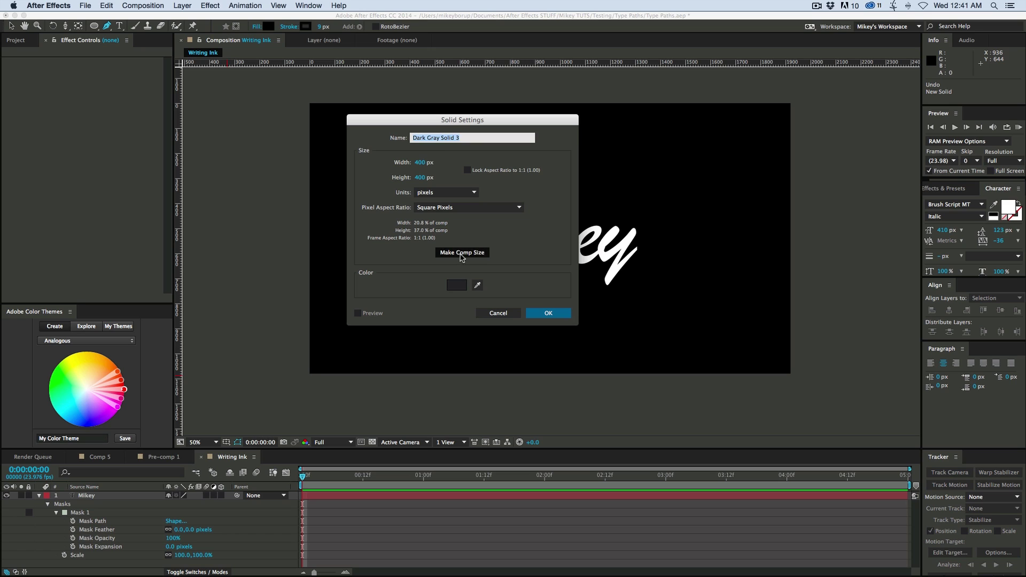
click(556, 318)
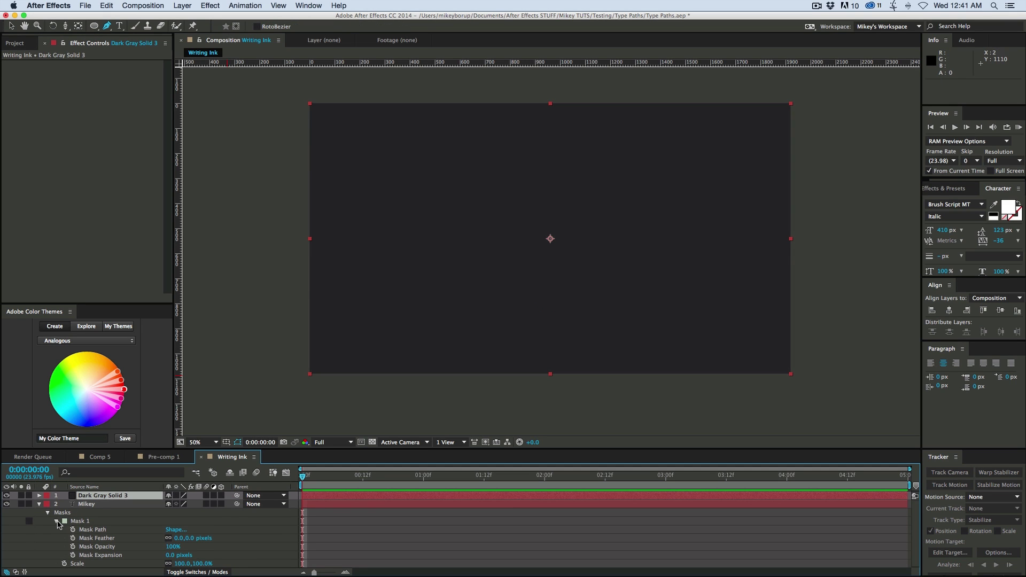
Step: Apply the CC Glue Gun effect to the dark gray solid
click(325, 496)
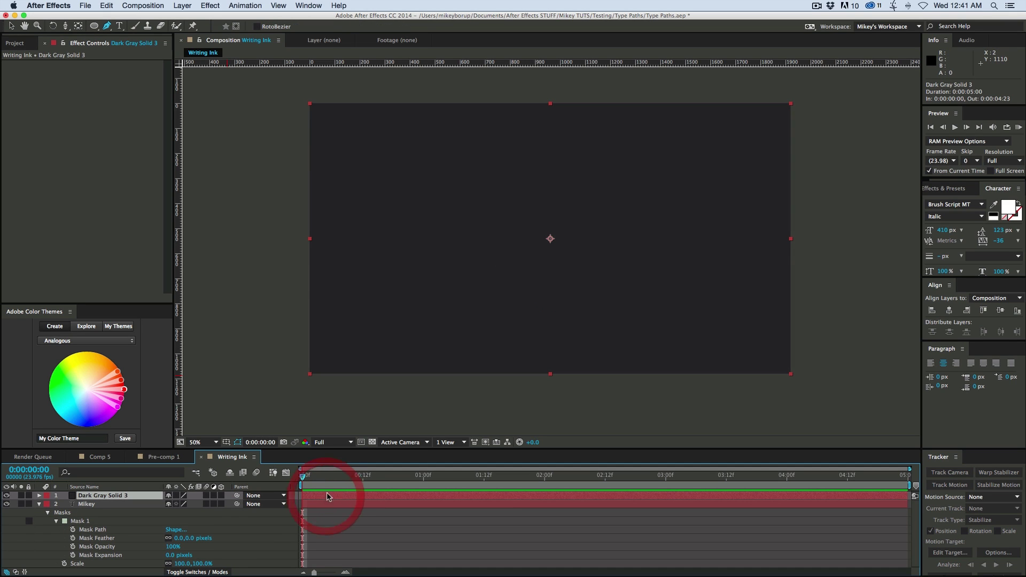
click(212, 6)
mouse_move(227, 248)
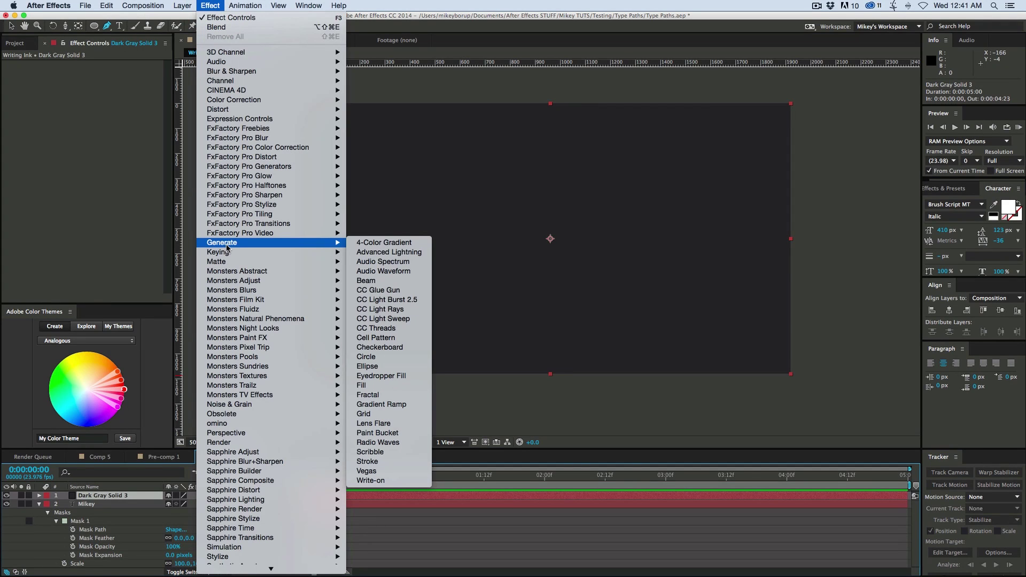
click(410, 290)
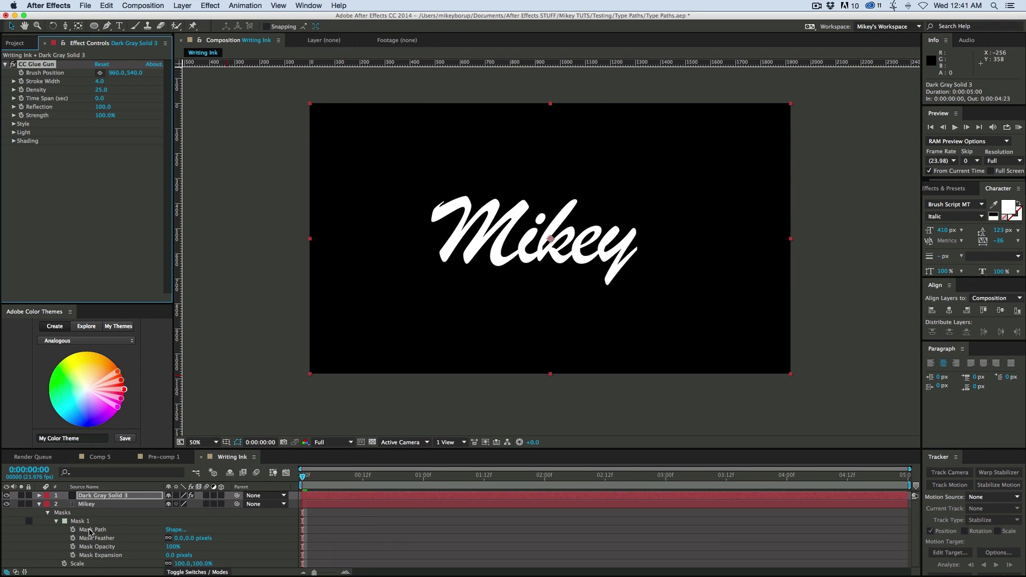
Step: Copy the Mask Path of the text layer's mask, then collapse and hide the text layer
click(102, 530)
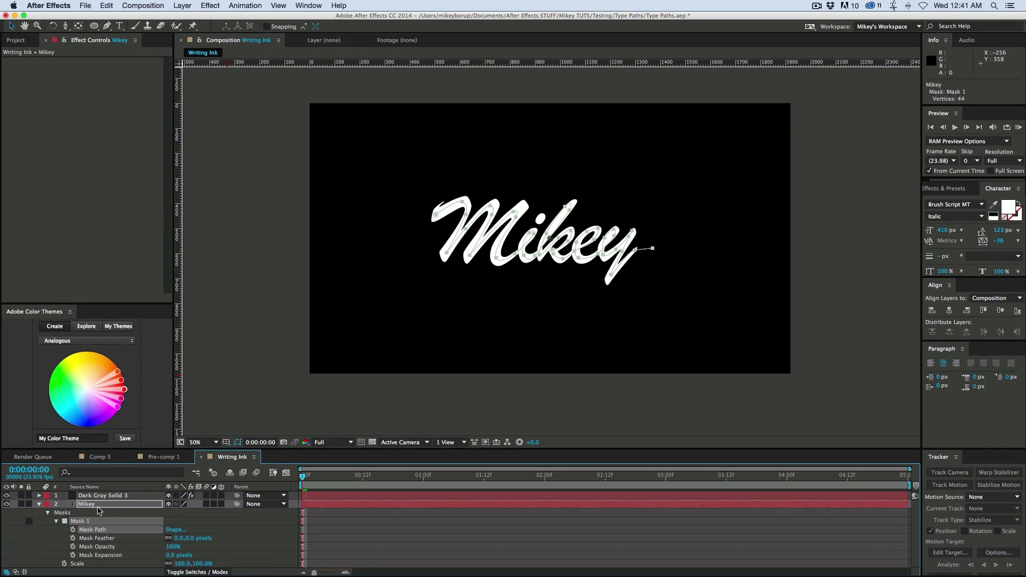
click(39, 505)
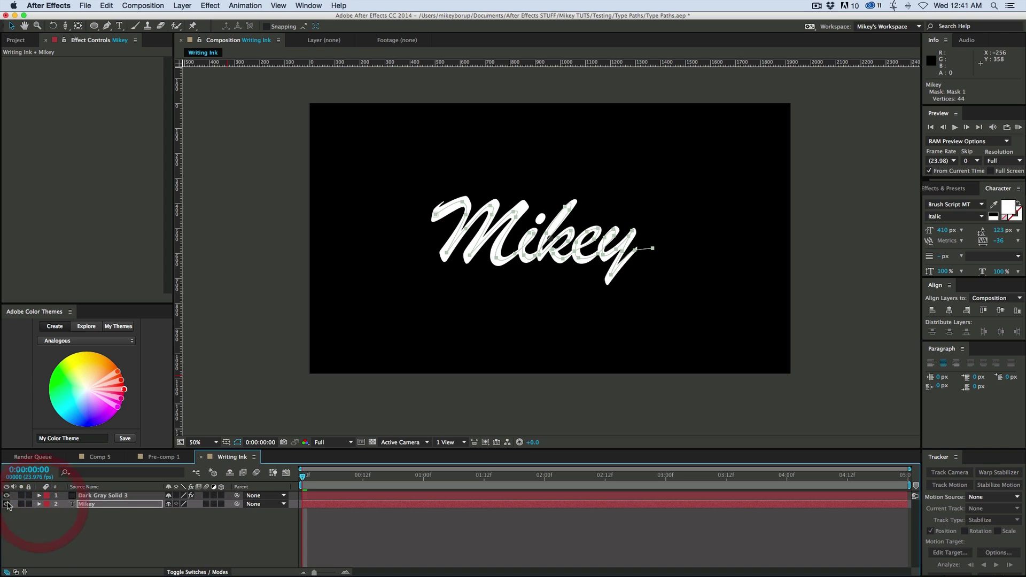
click(6, 504)
Step: Paste the copied mask path into the Brush Position property of the solid's CC Glue Gun effect
click(113, 496)
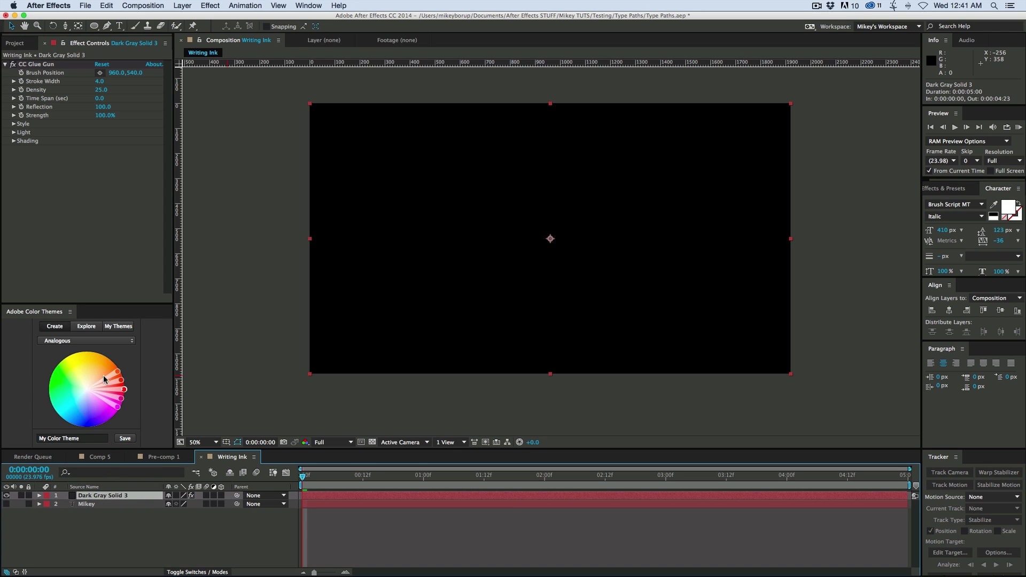
click(41, 75)
click(39, 496)
click(48, 504)
click(56, 513)
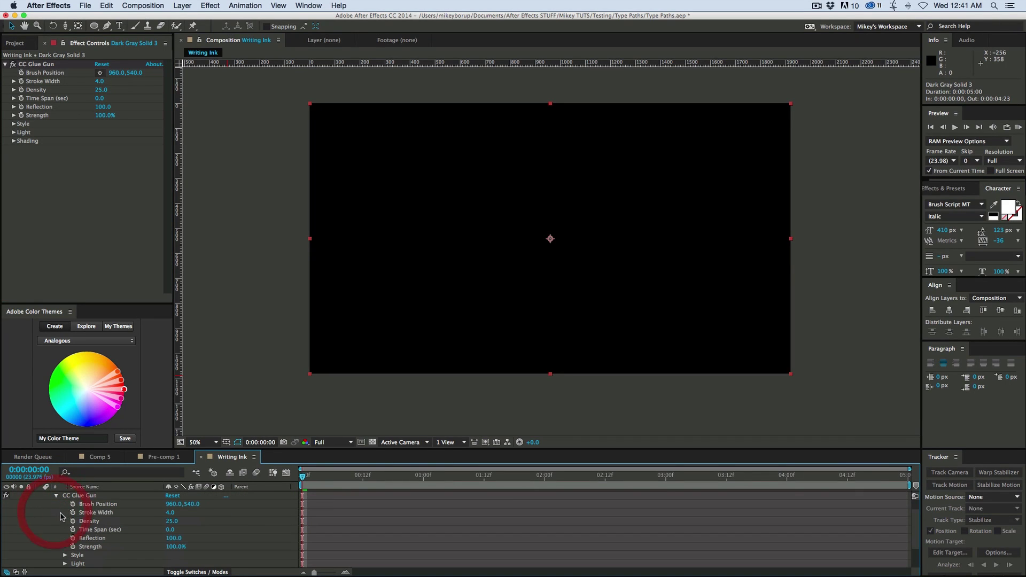
click(97, 504)
key(super+v)
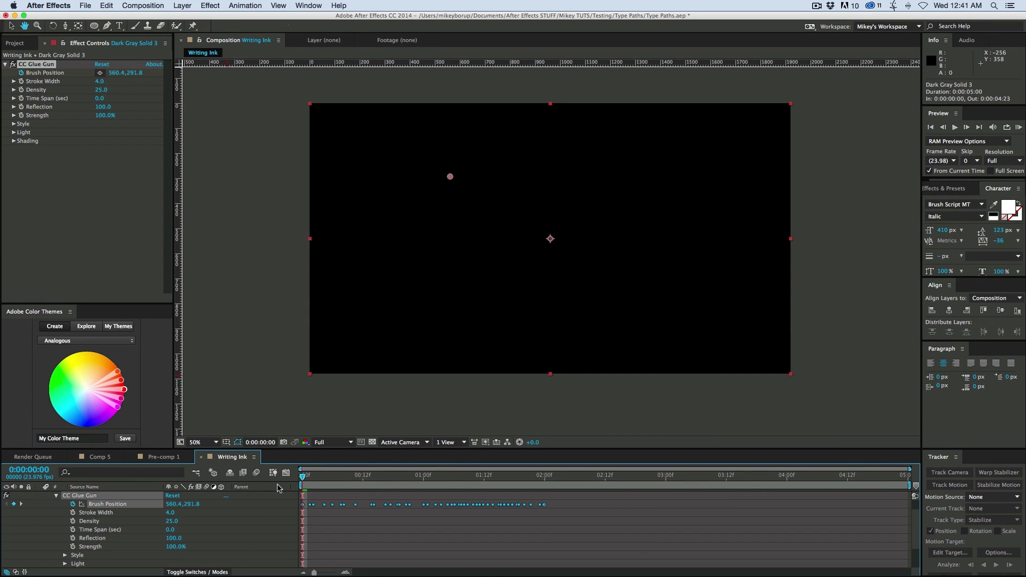
Step: Preview the writing animation and move the dark gray solid about 106 px down in the frame
key(space)
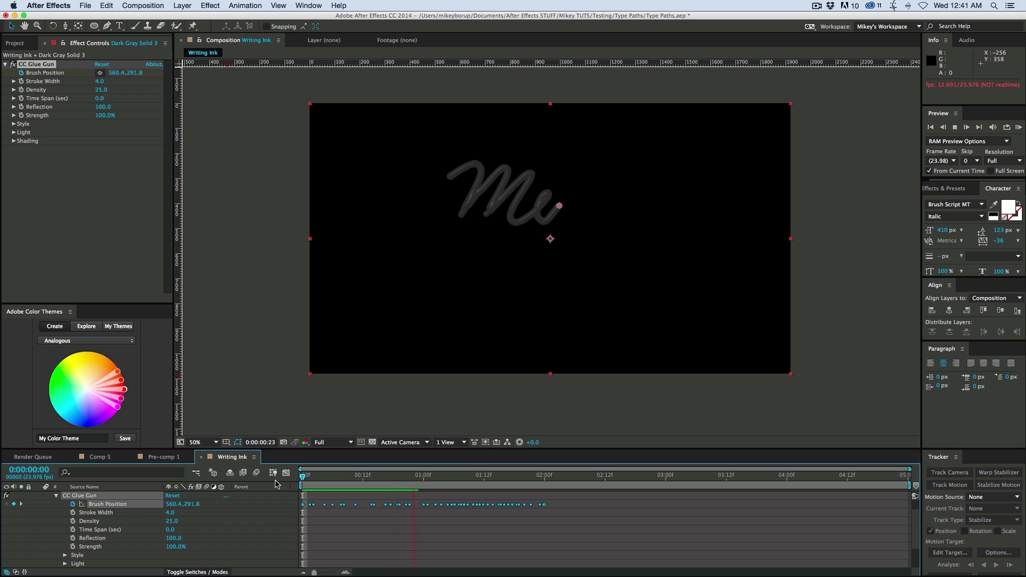
key(space)
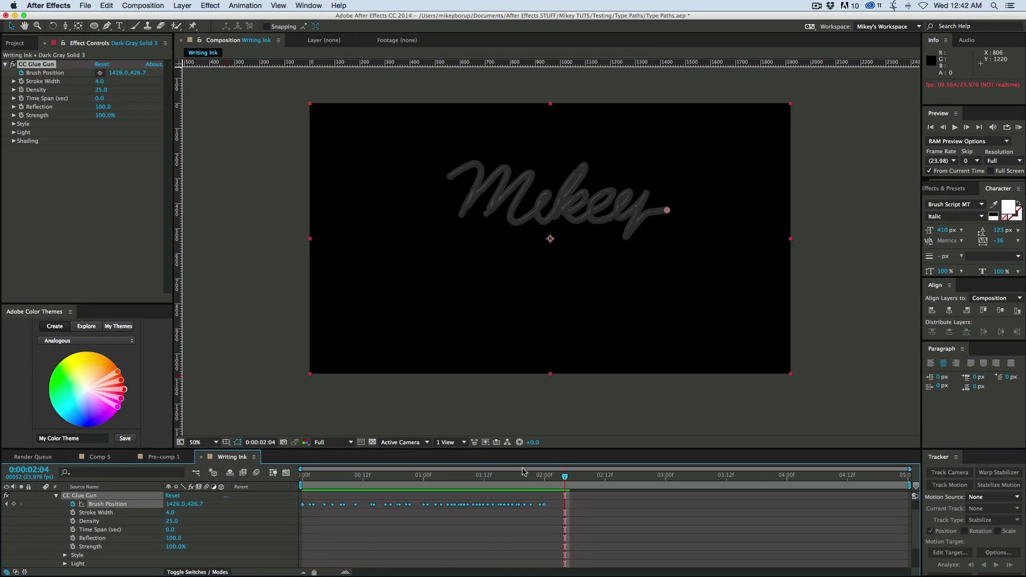
drag(546, 477, 463, 478)
mouse_move(539, 212)
mouse_down()
mouse_move(450, 290)
mouse_move(650, 281)
mouse_move(585, 190)
mouse_move(522, 260)
mouse_move(556, 228)
mouse_up()
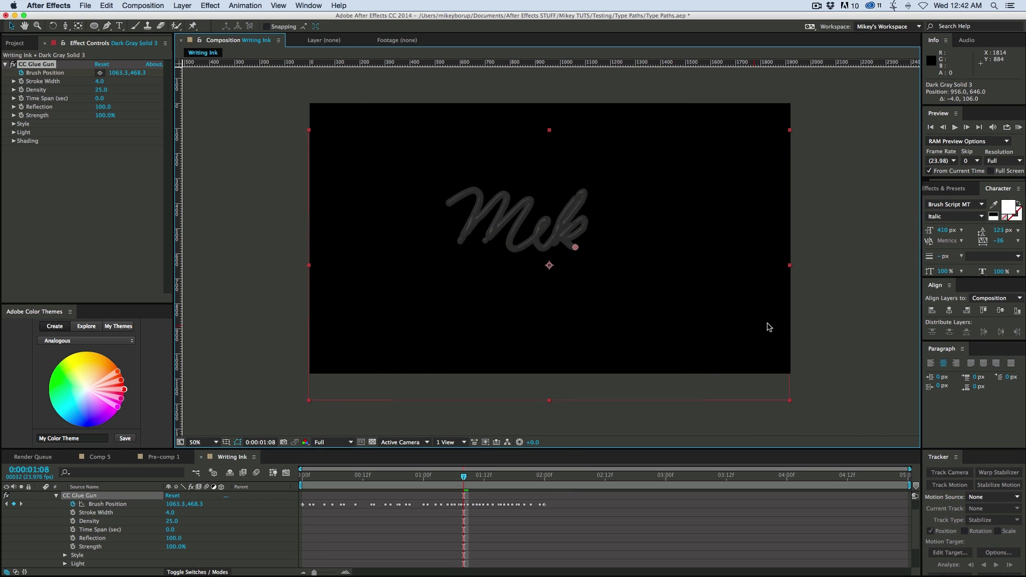
Step: Collapse the dark gray solid's properties and return to the first frame of the composition
scroll(71, 499, up, 1)
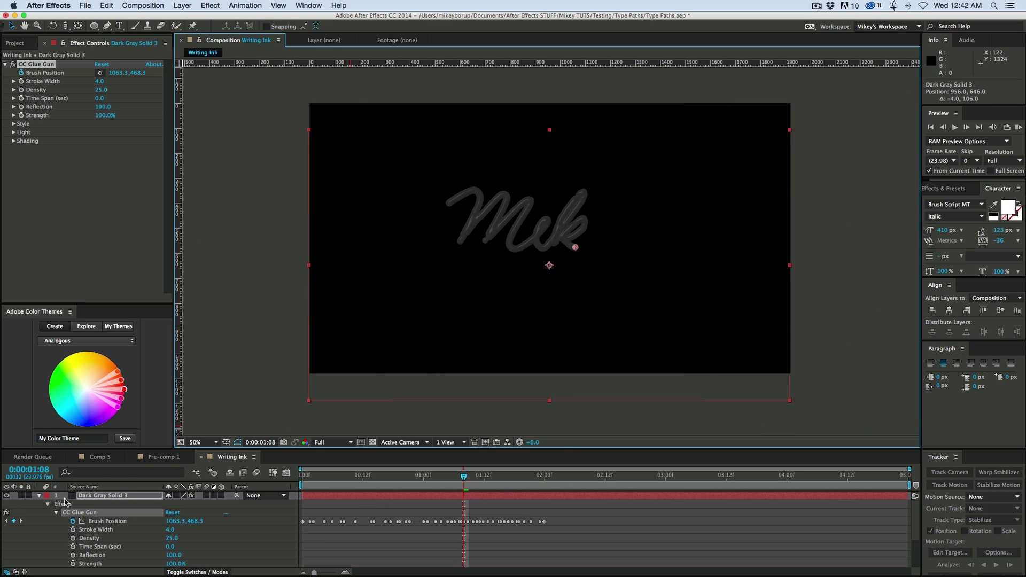
click(38, 497)
click(358, 554)
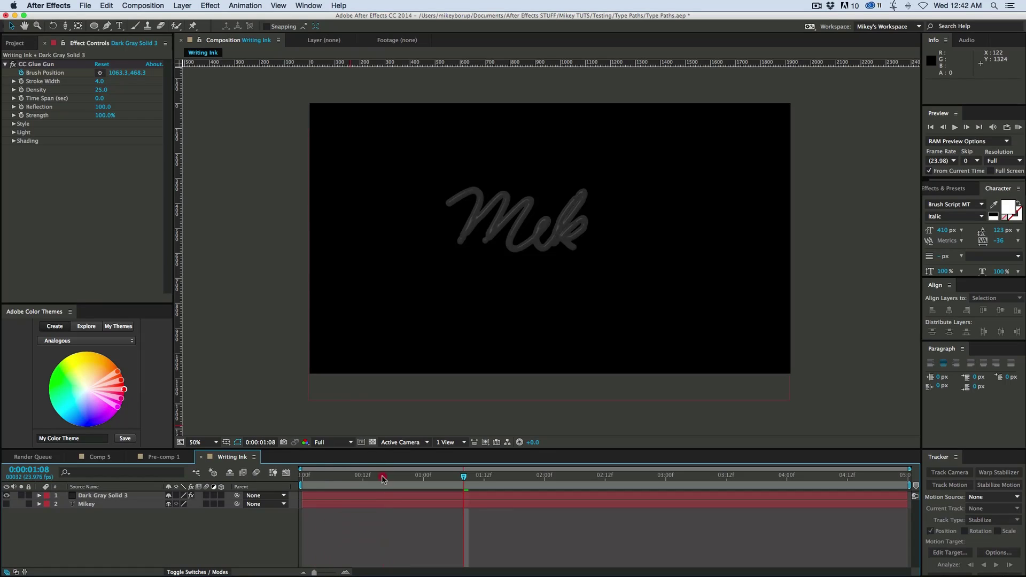
drag(382, 477, 249, 473)
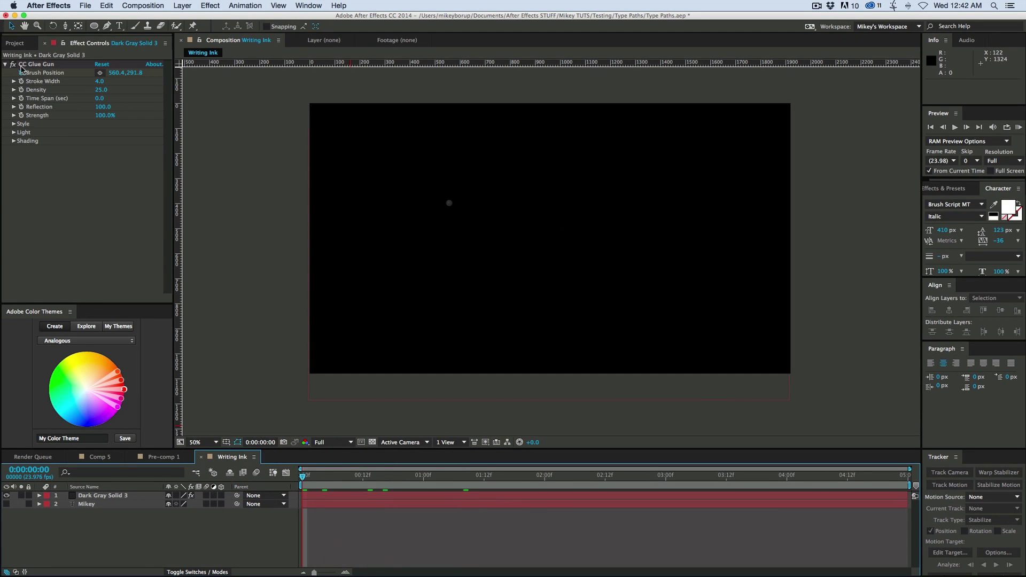
Step: Add the ivory off-white paper texture image as the bottom layer and reposition it behind the ink with the frame well inside it
click(17, 45)
drag(41, 211, 571, 250)
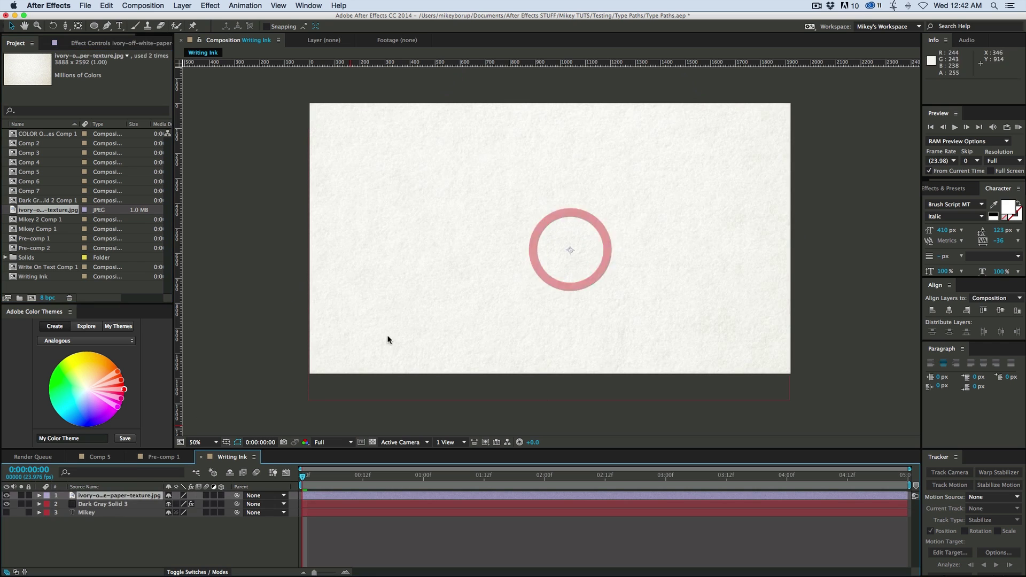
drag(114, 499, 111, 524)
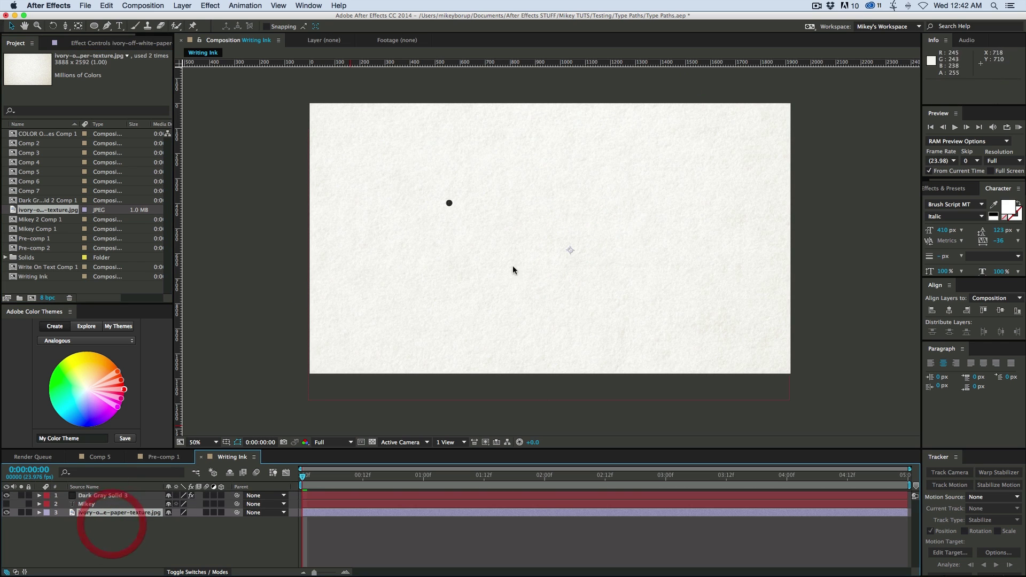
key(comma)
key(comma)
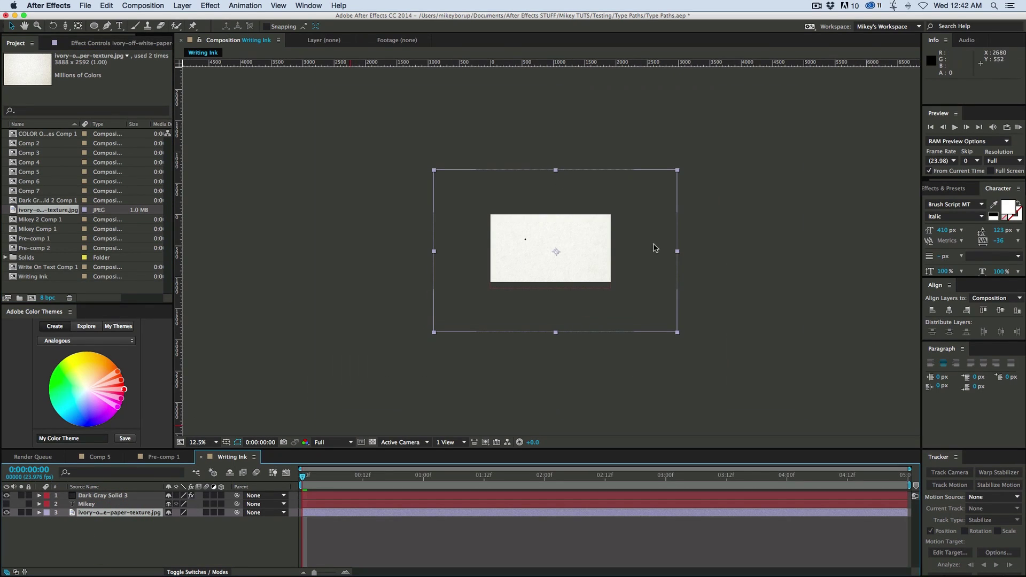
drag(650, 241, 643, 236)
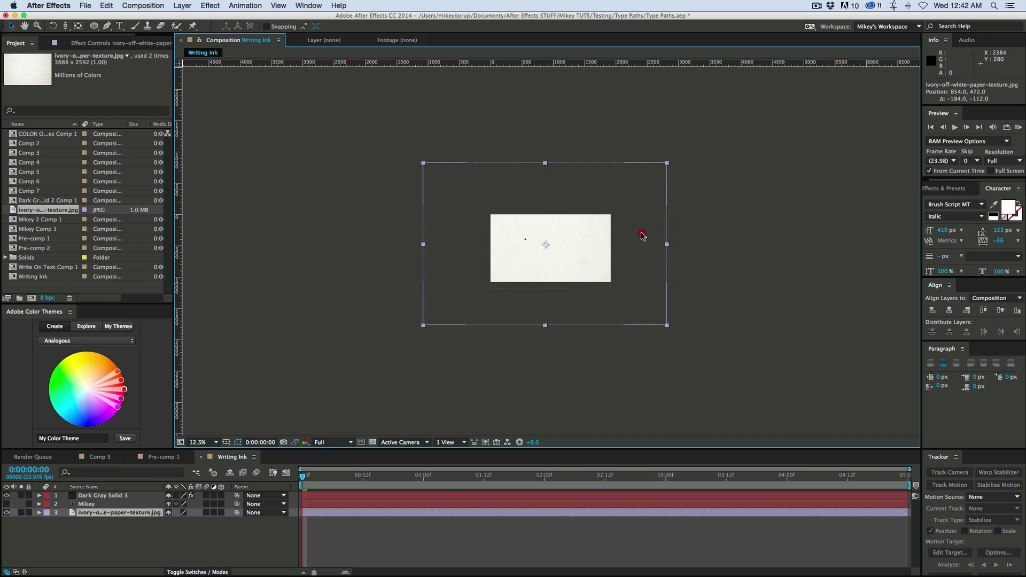
Step: Delete the hidden text layer and rename the solid Main ink and the texture layer Paper
click(98, 504)
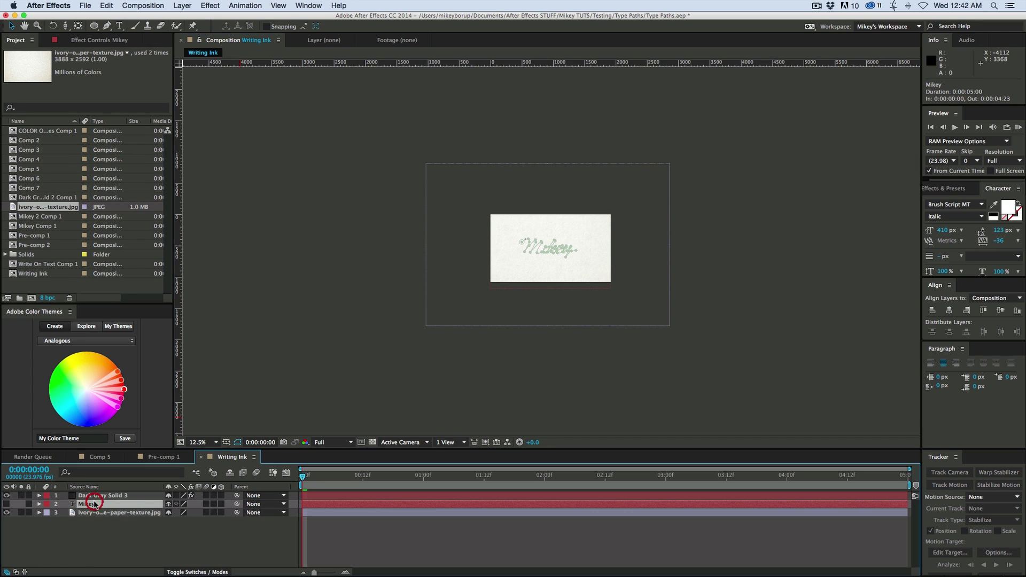
key(Delete)
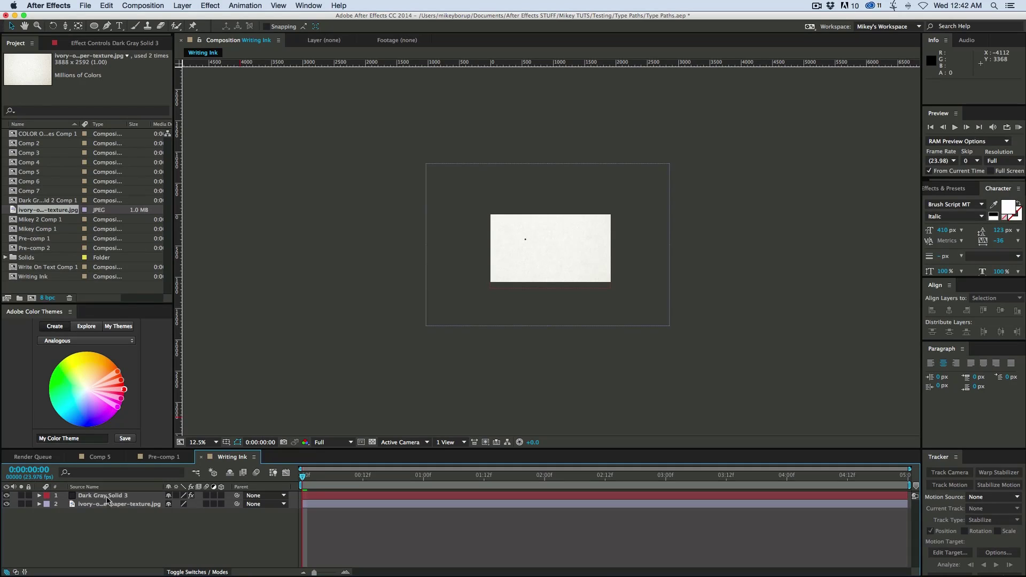
click(107, 497)
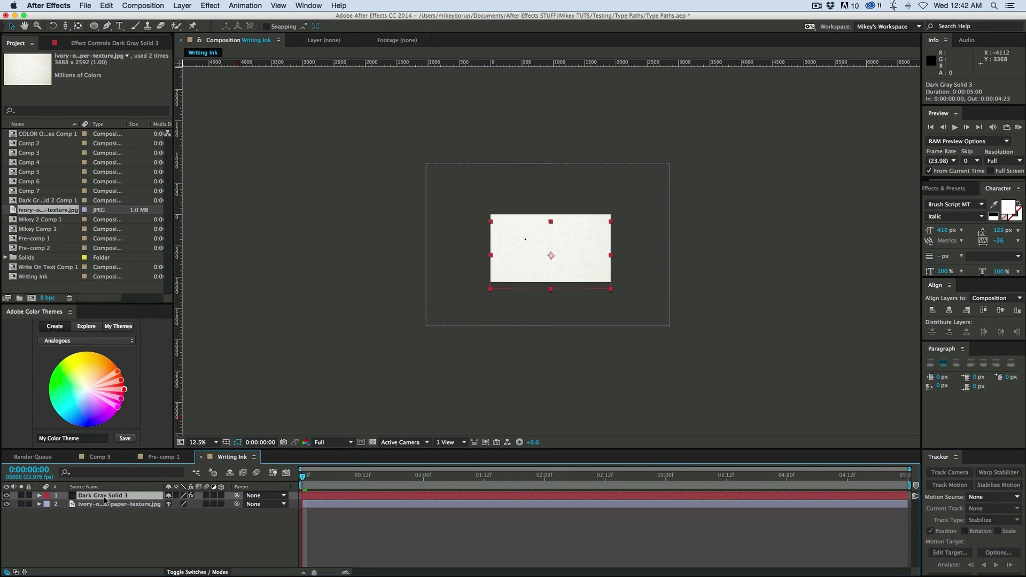
key(Return)
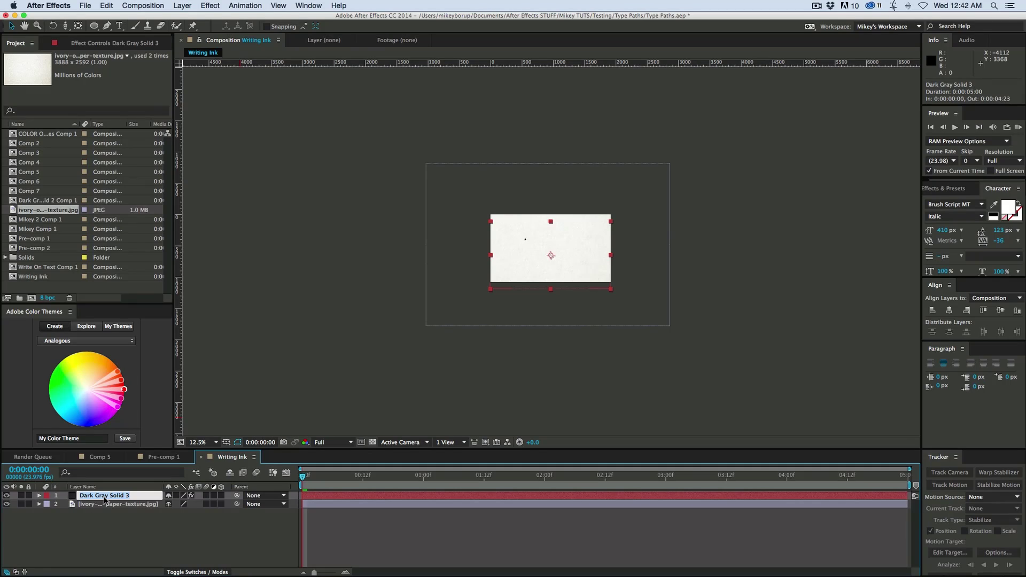
text(Main ink)
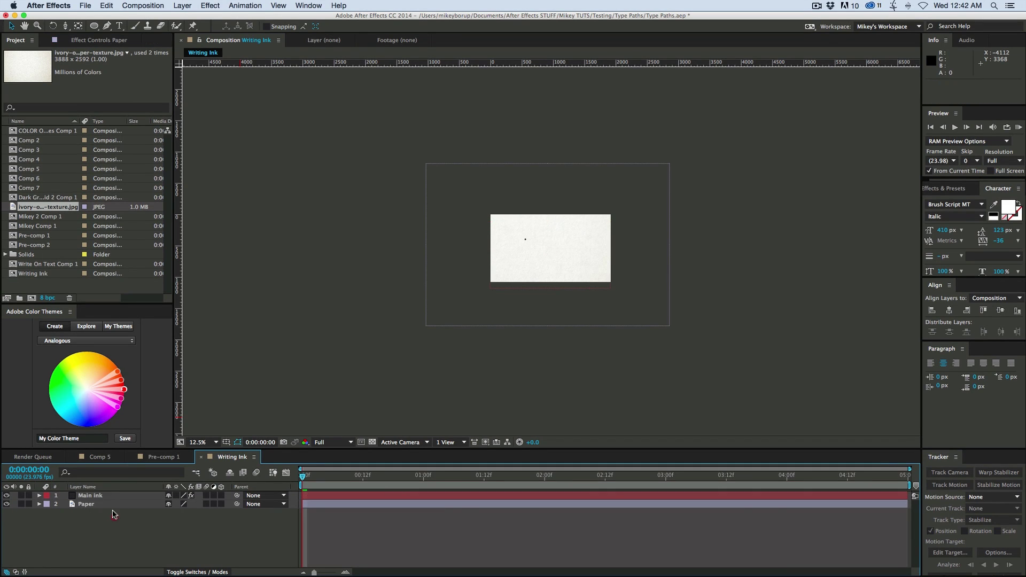
Step: Pre-compose the Main ink and Paper layers as Paper and Ink with all attributes moved, and open the new composition
click(115, 496)
shift+click(115, 504)
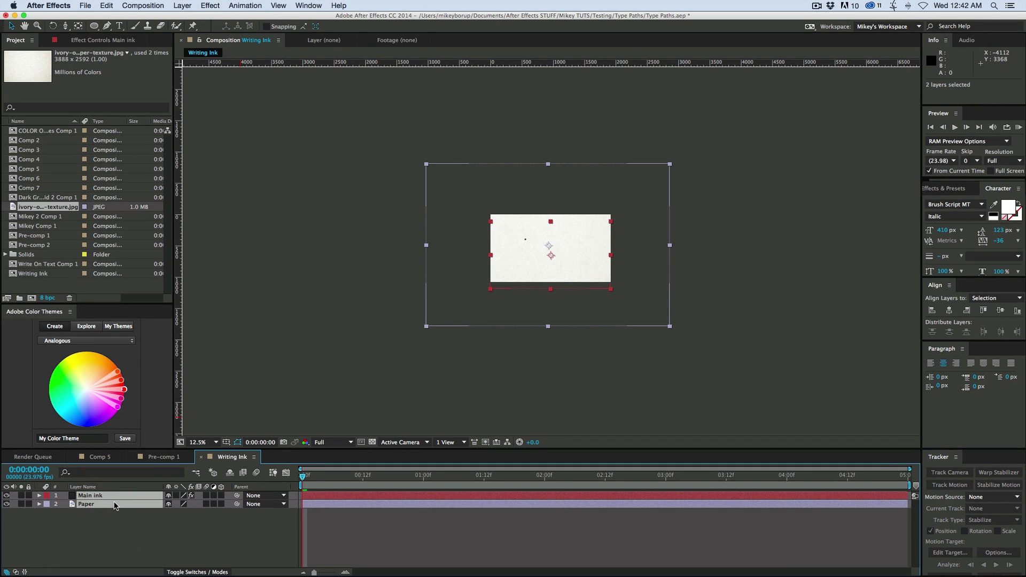
key(super+shift+c)
click(495, 214)
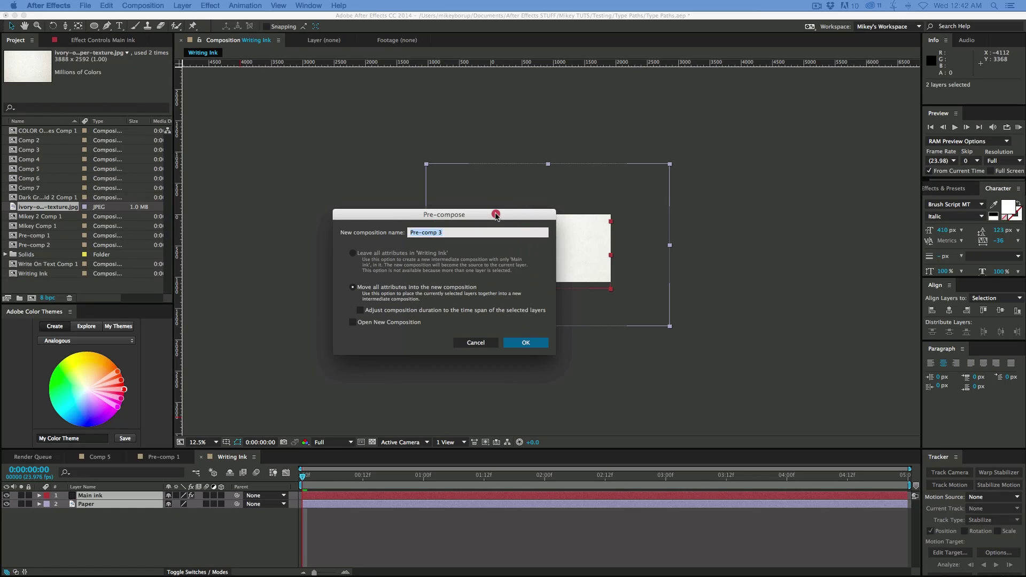
drag(474, 234, 296, 228)
text(Paper and Ink)
key(Return)
double_click(320, 496)
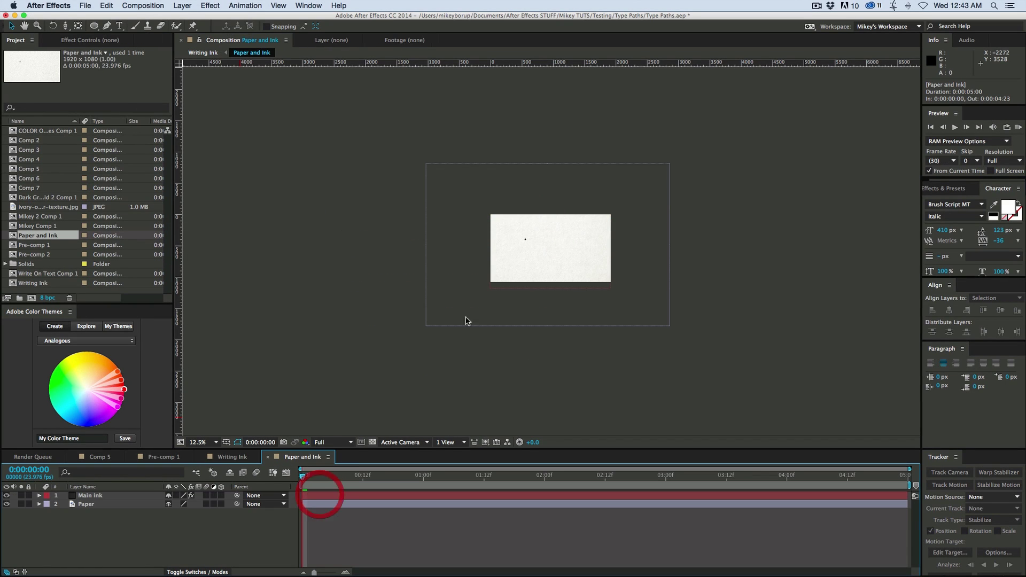
Step: Resize the Paper and Ink composition to 3810 × 2370 px and shift the Paper layer so it fully covers the frame
right_click(356, 245)
click(398, 266)
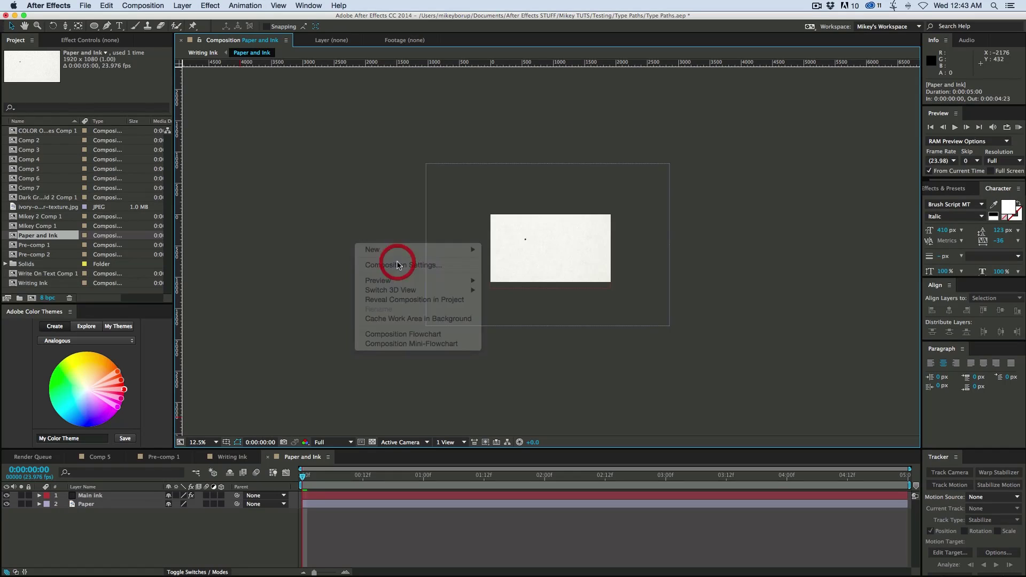
drag(542, 144, 155, 126)
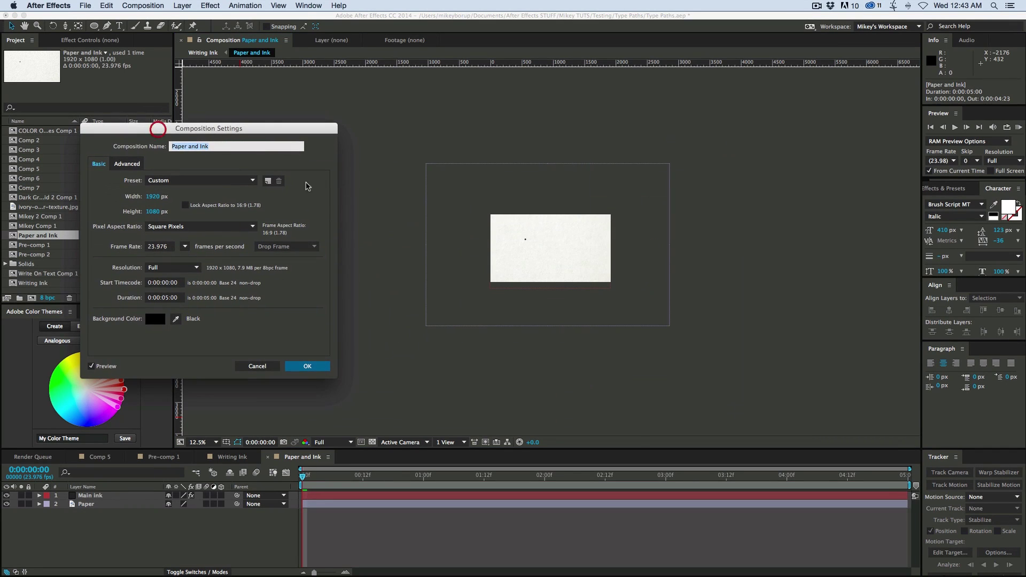
click(153, 197)
text(2970)
drag(152, 200, 175, 201)
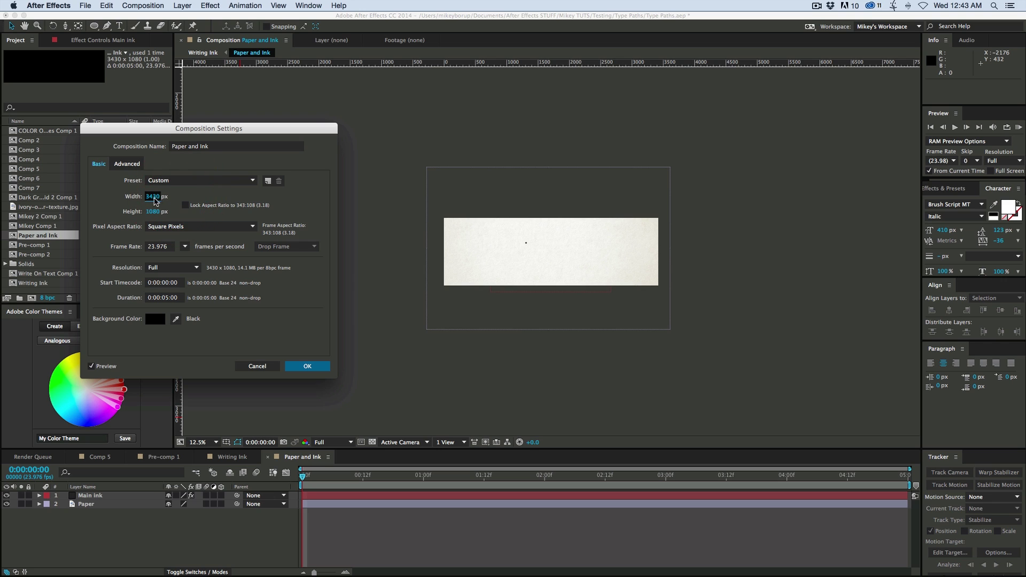
drag(156, 199, 175, 198)
drag(157, 213, 180, 212)
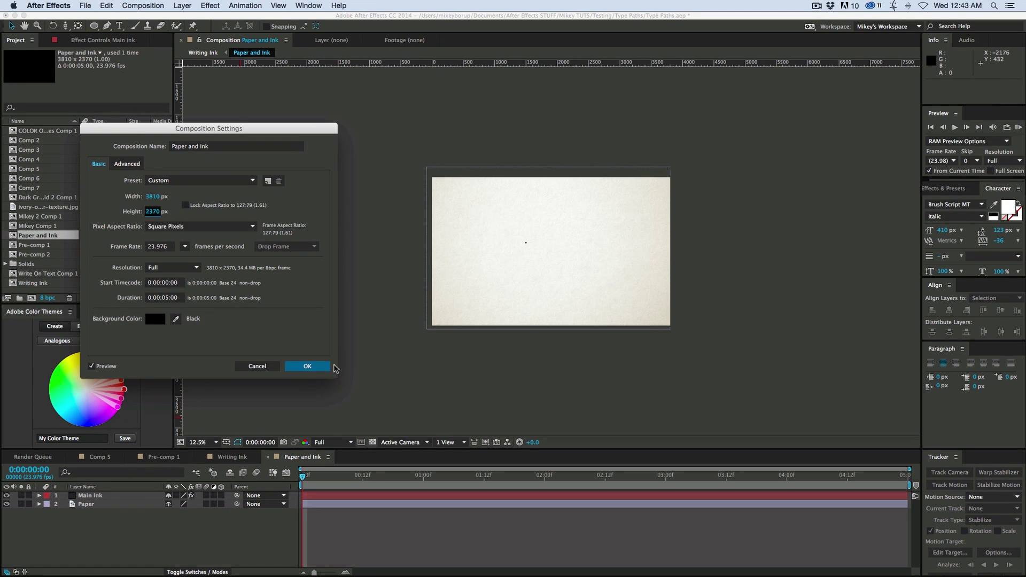
click(313, 366)
click(430, 286)
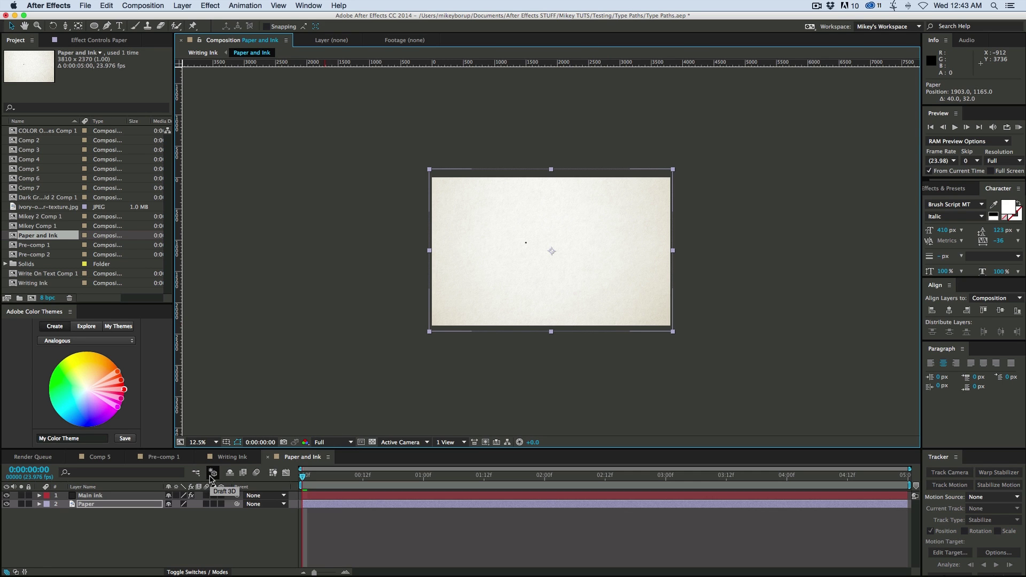
Step: Preview the writing on the paper background and inspect the ink stroke close up around 0:00:01:09
scroll(551, 248, up, 1)
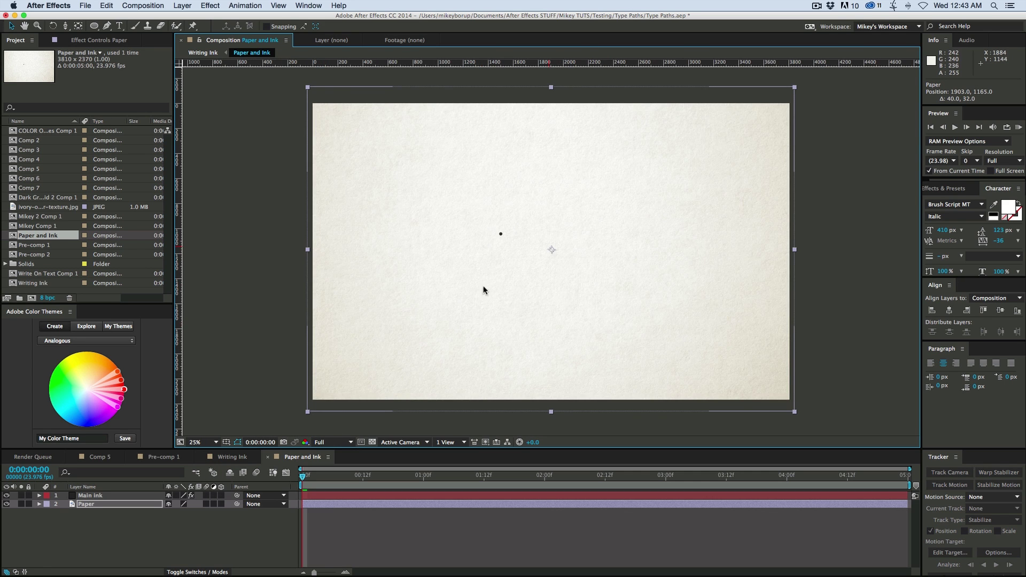
key(period)
click(309, 478)
key(space)
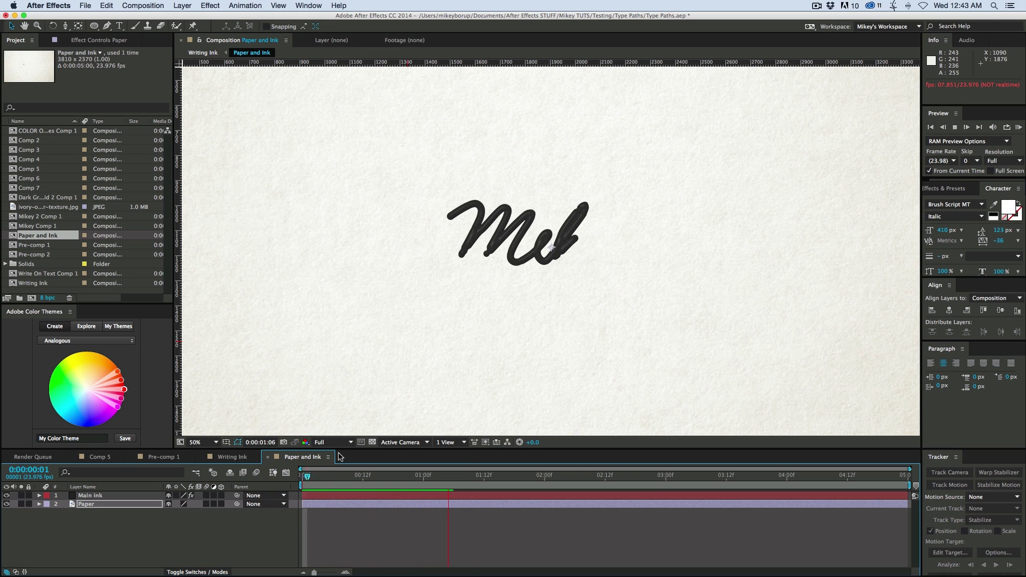
key(period)
key(period)
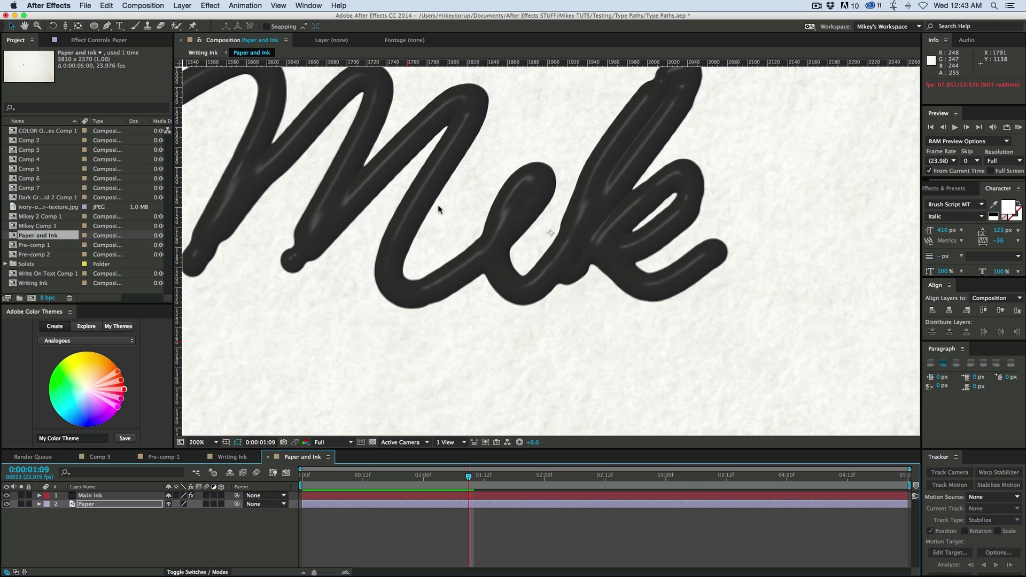
Step: Darken the Main ink layer's CC Glue Gun shading by setting Diffuse to 0 and Ambient to 19
click(369, 544)
click(119, 497)
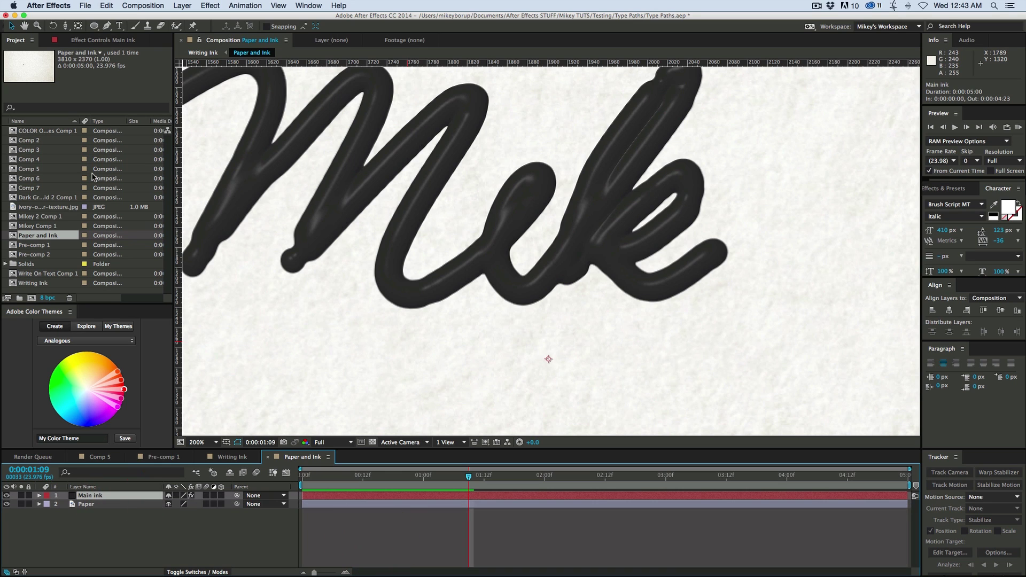
click(97, 43)
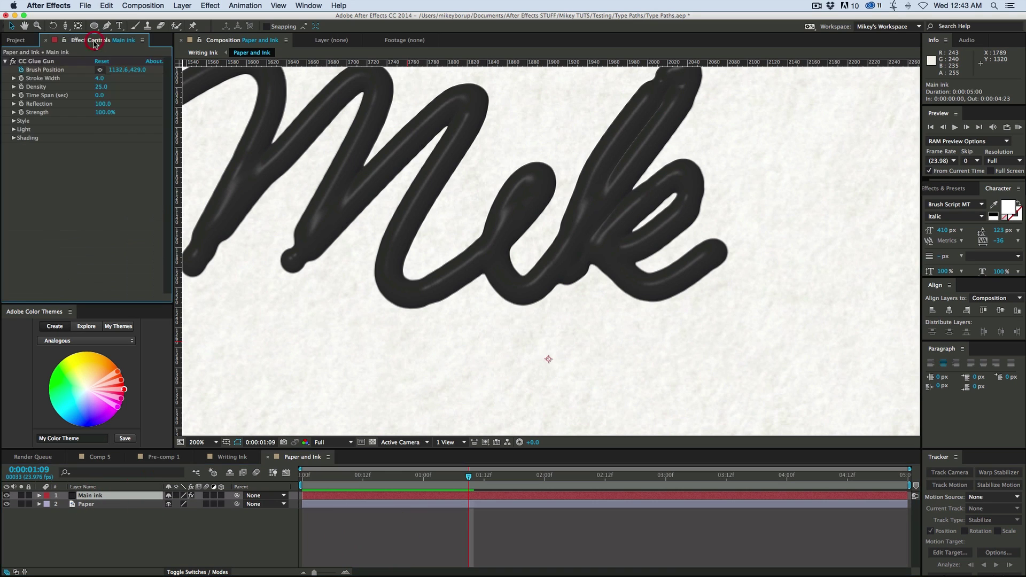
click(13, 138)
drag(100, 155, 32, 156)
drag(99, 147, 56, 155)
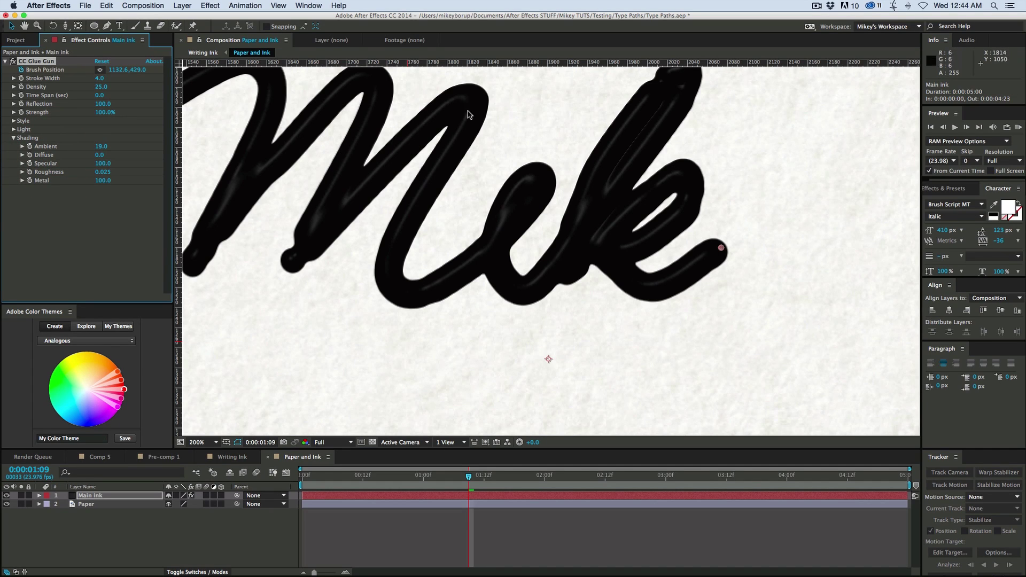
Step: Set CC Glue Gun Stroke Width 1.4, Density 155.7, Light Intensity 36, Light Height 46, Light Direction -80°, Ambient 0, Roughness 0.364 and Metal 12
click(14, 129)
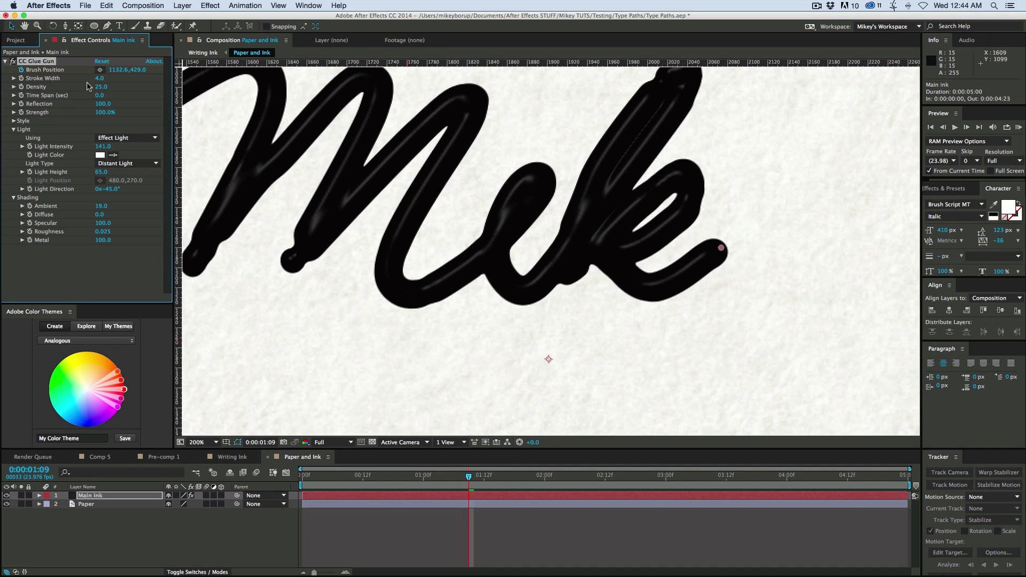
mouse_move(98, 81)
mouse_down()
mouse_move(88, 80)
mouse_move(133, 90)
mouse_up()
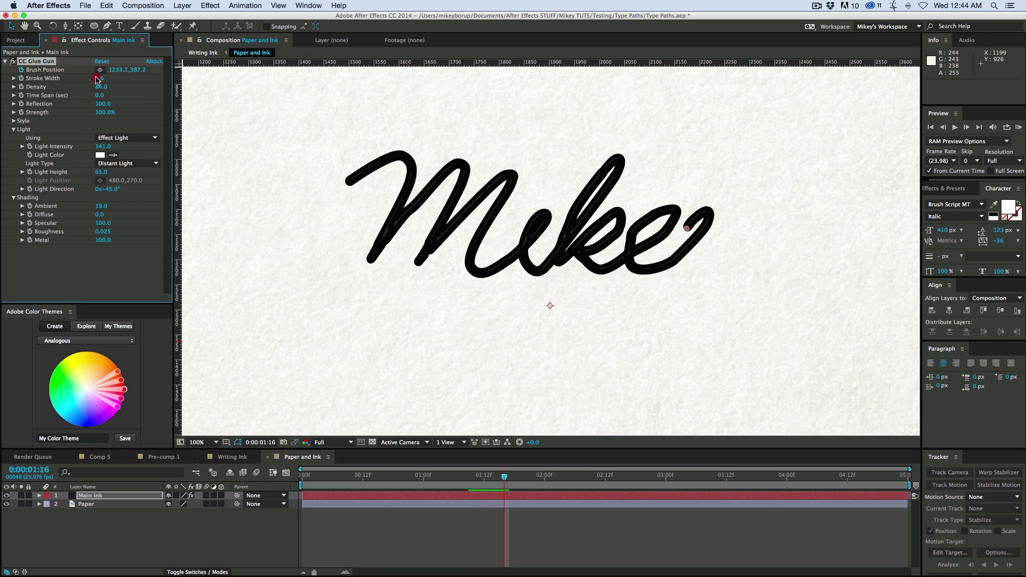
drag(97, 79, 205, 92)
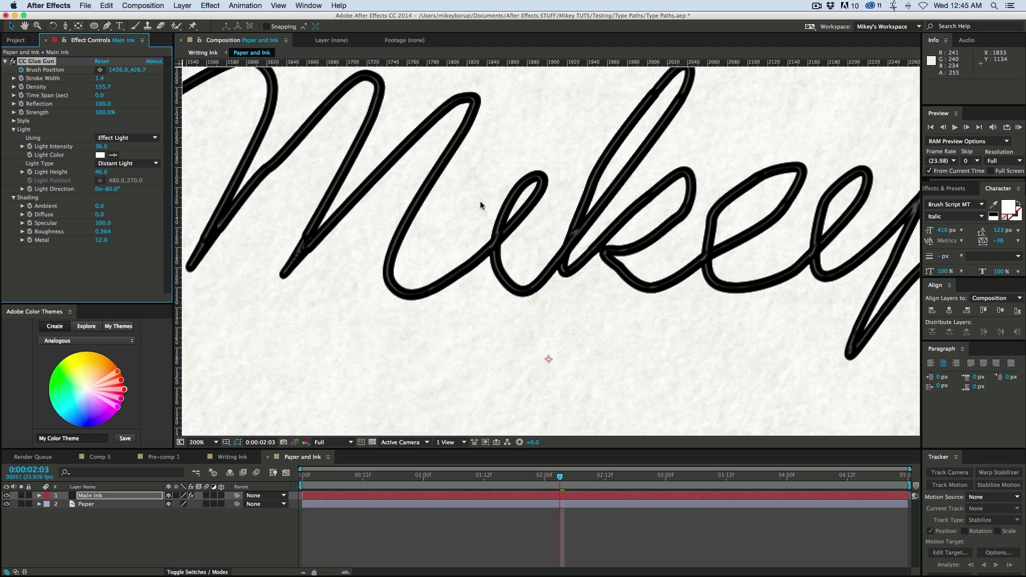
scroll(480, 205, down, 1)
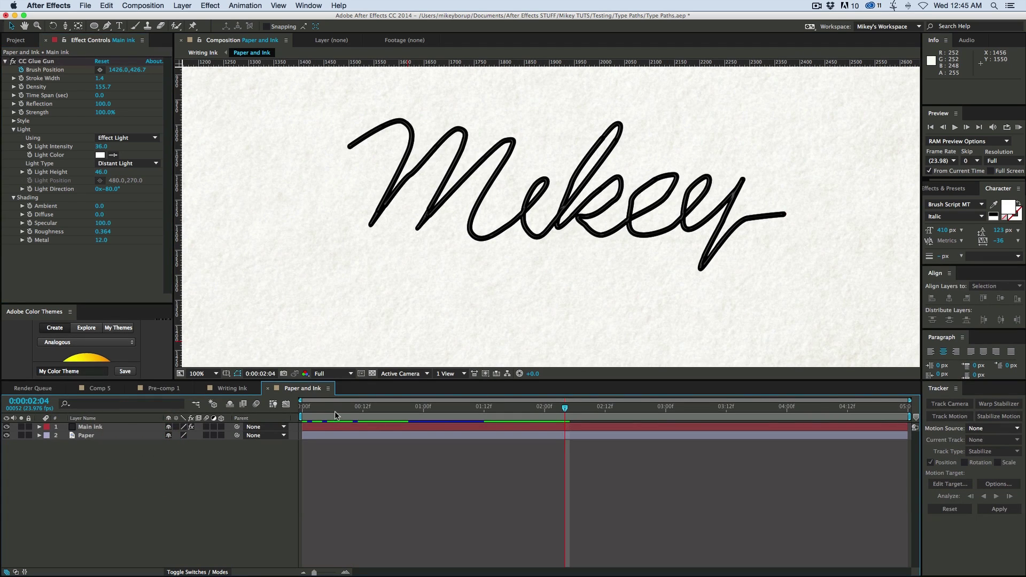
Step: Return to the first frame and reveal the Main ink layer's Brush Position keyframes in the timeline
drag(334, 409, 262, 416)
click(316, 428)
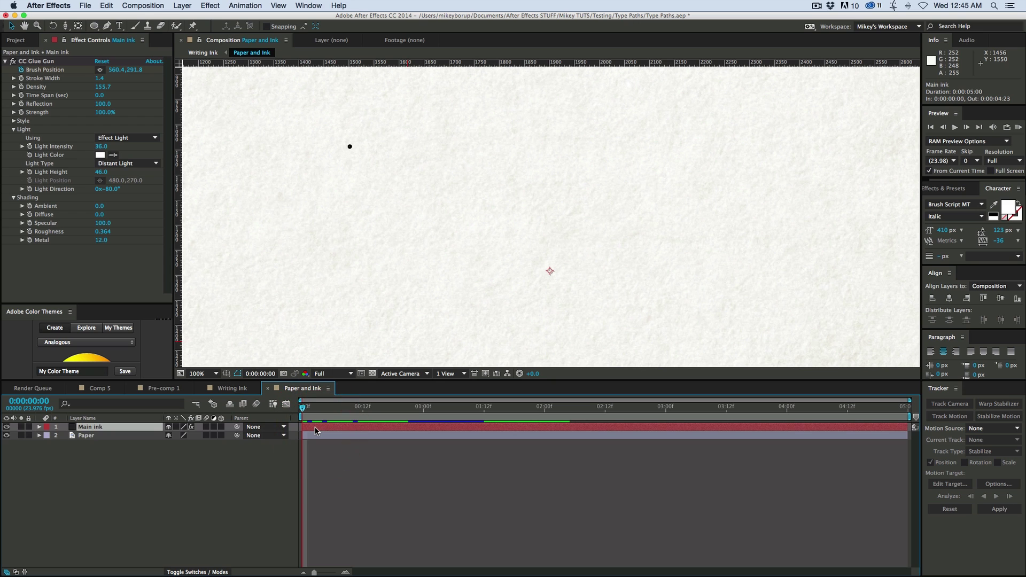
key(u)
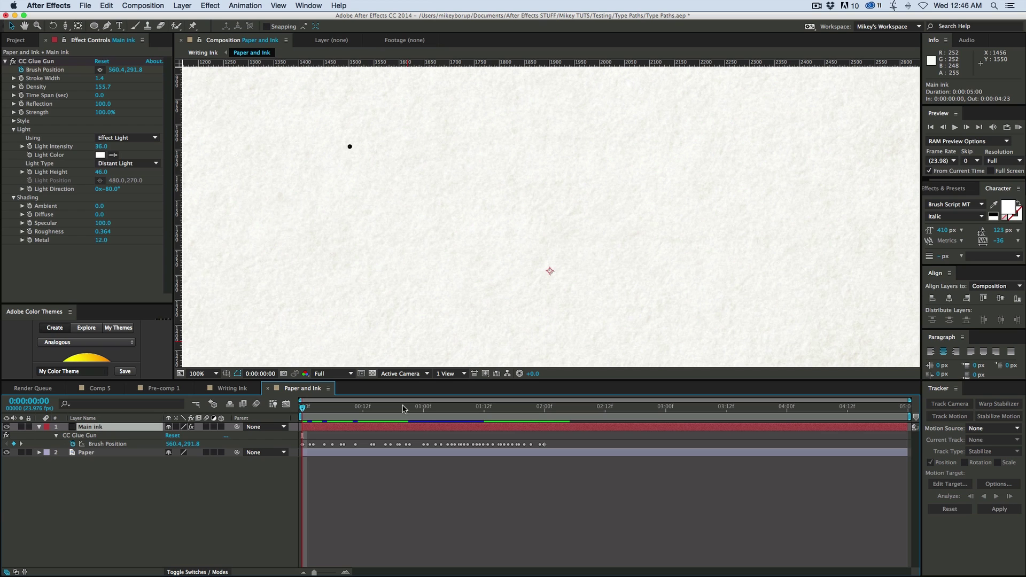
Step: Stretch the Main ink layer's Brush Position keyframes so the last falls at about 0:00:03:10, and preview the slower writing from the start
key(space)
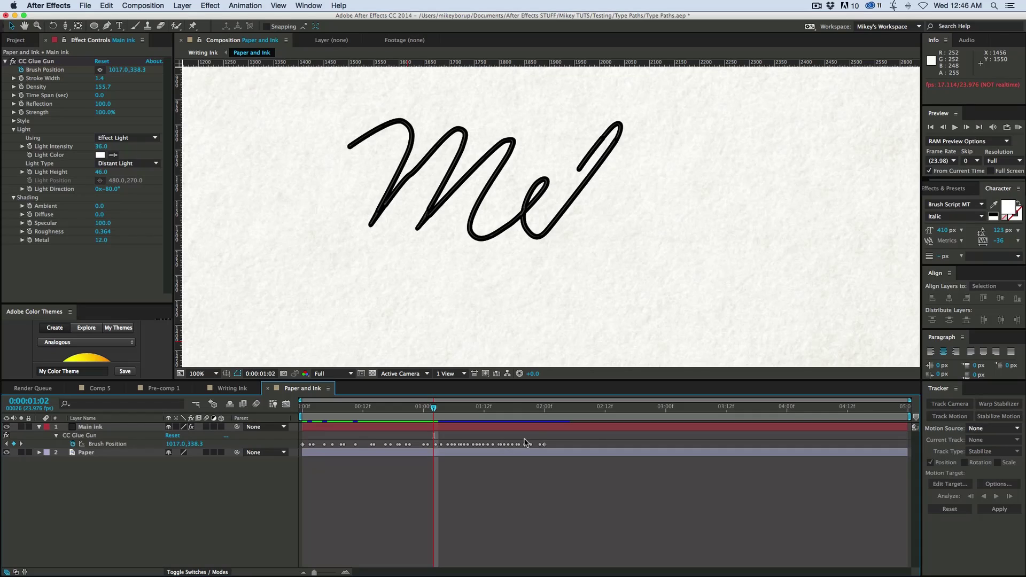
drag(543, 447, 716, 453)
drag(434, 409, 271, 410)
key(space)
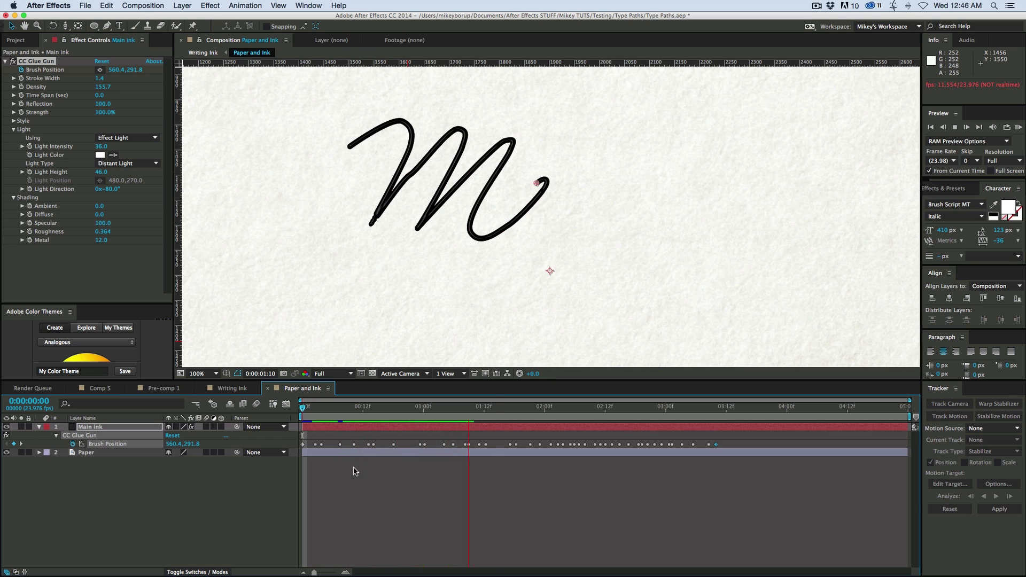
key(space)
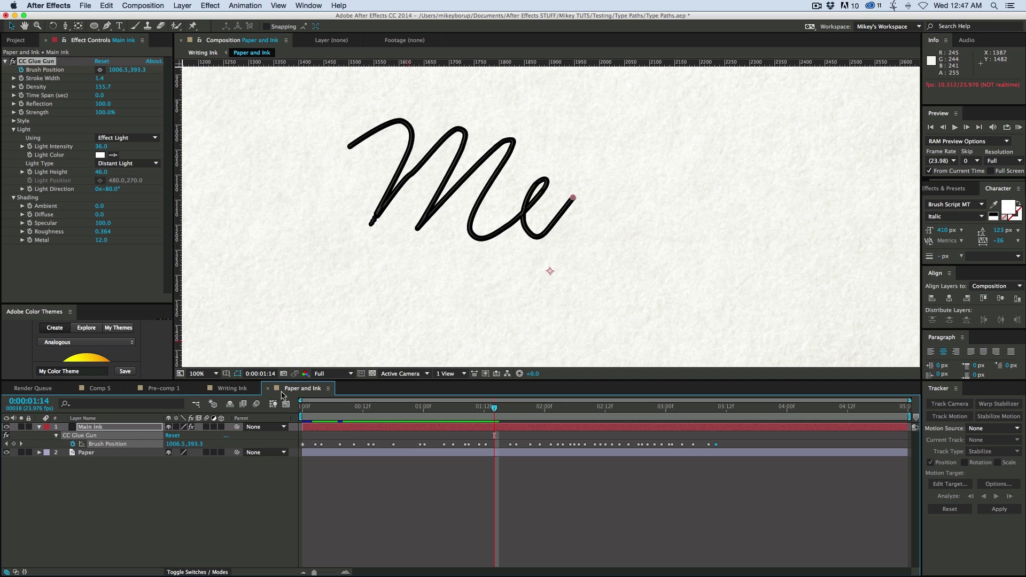
Step: Duplicate the Main ink layer and rename the copy Thin ink
click(316, 428)
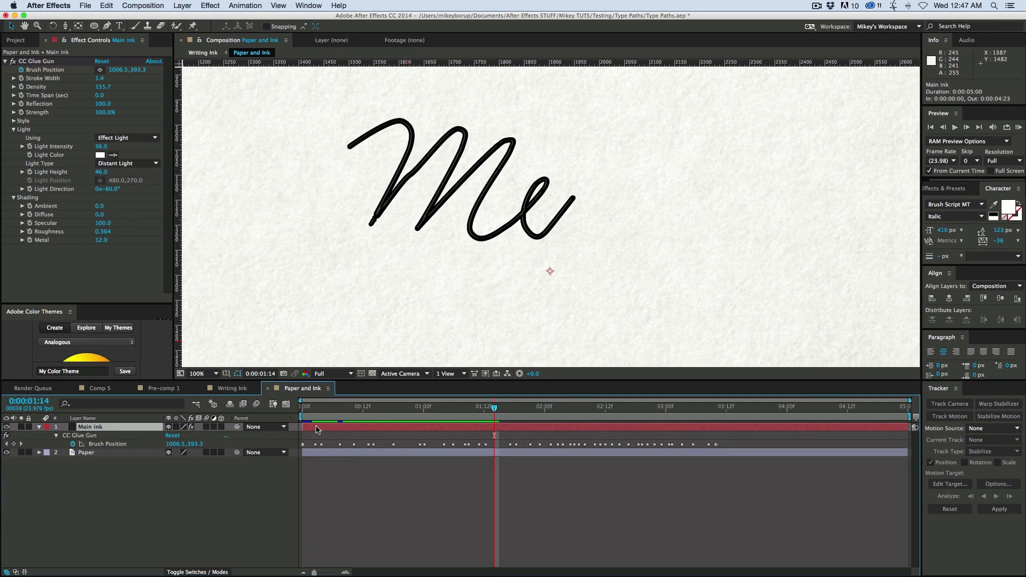
key(super+d)
key(Return)
text(Thin ink)
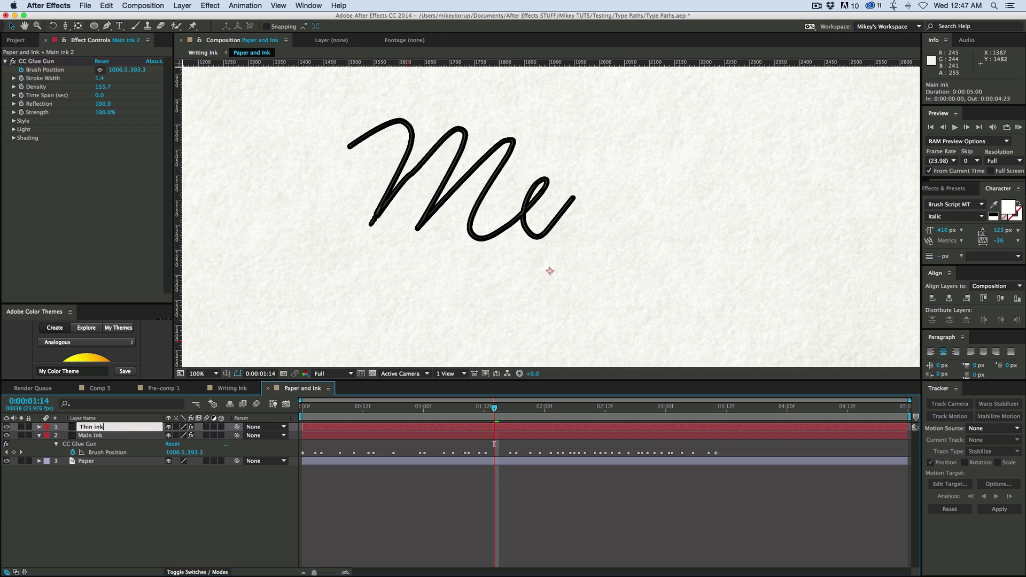
key(Return)
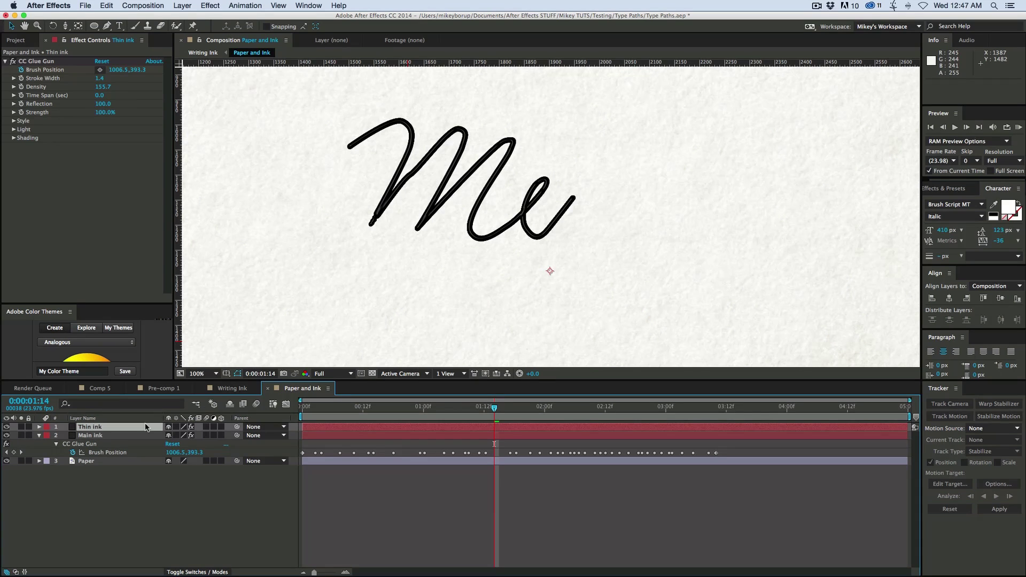
Step: Shift the Main ink layer to start one frame later, at 0:00:00:01, and check the opening frames
click(313, 437)
mouse_move(315, 439)
mouse_down()
mouse_move(318, 410)
mouse_move(295, 411)
mouse_up()
key(space)
Step: Set the Thin ink layer's CC Glue Gun Stroke Width to 0.6 and Density to 34.3
click(90, 427)
drag(100, 79, 96, 80)
scroll(360, 138, up, 3)
scroll(358, 135, down, 4)
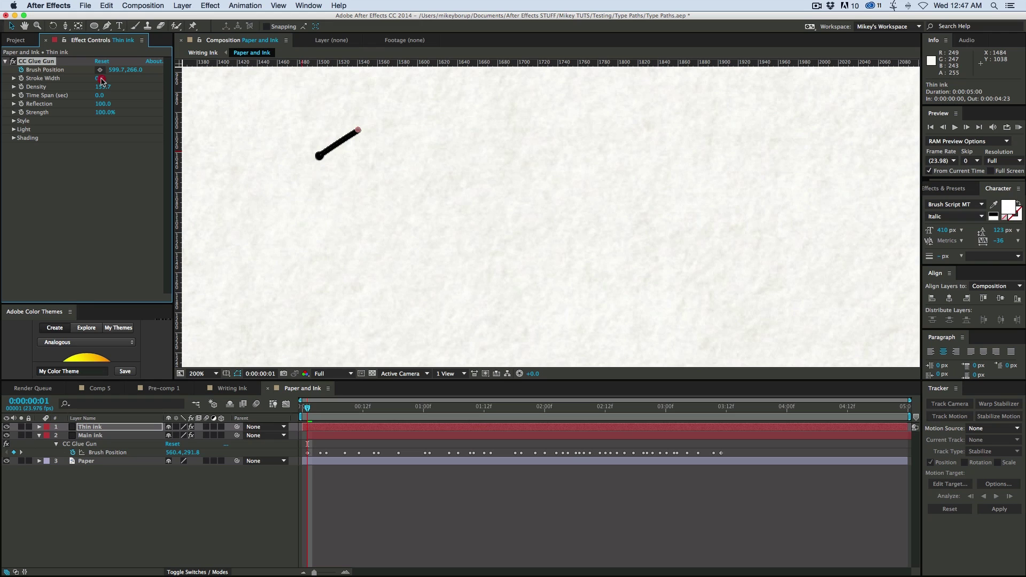
drag(100, 80, 99, 79)
drag(105, 88, 32, 83)
Step: Switch Thin ink's Paint Style to Wobbly with Wobble Width 0.4, Wobble Height 0 and Wobble Speed 0
click(14, 120)
click(126, 130)
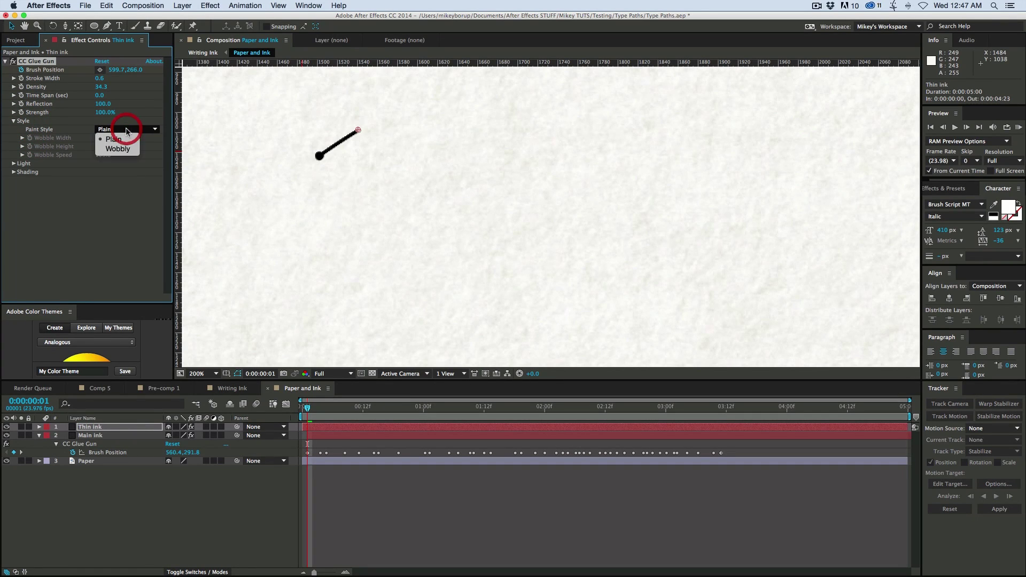
click(126, 152)
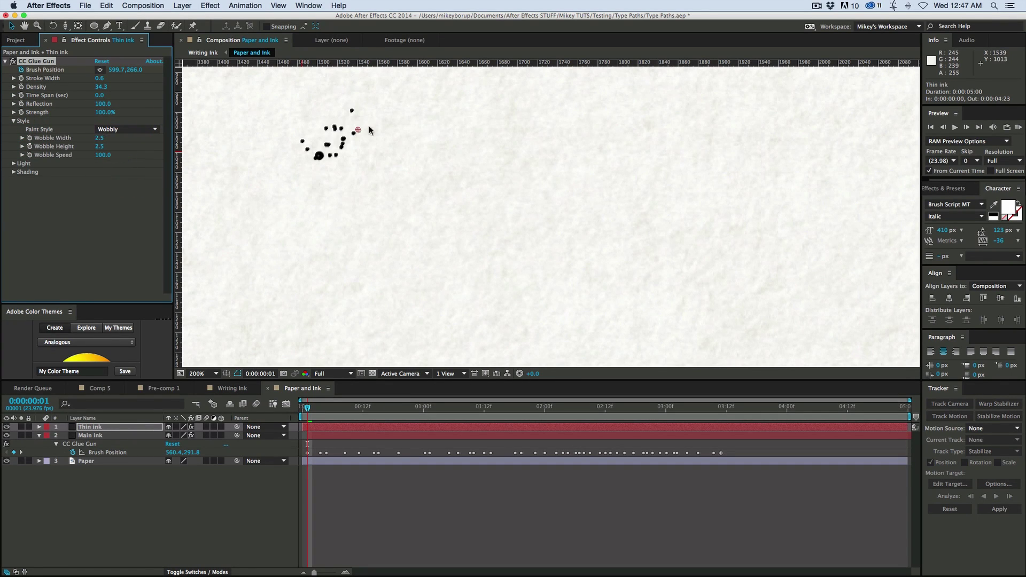
click(103, 155)
text(0)
key(Return)
mouse_move(100, 148)
mouse_down()
mouse_move(63, 148)
mouse_move(89, 140)
mouse_up()
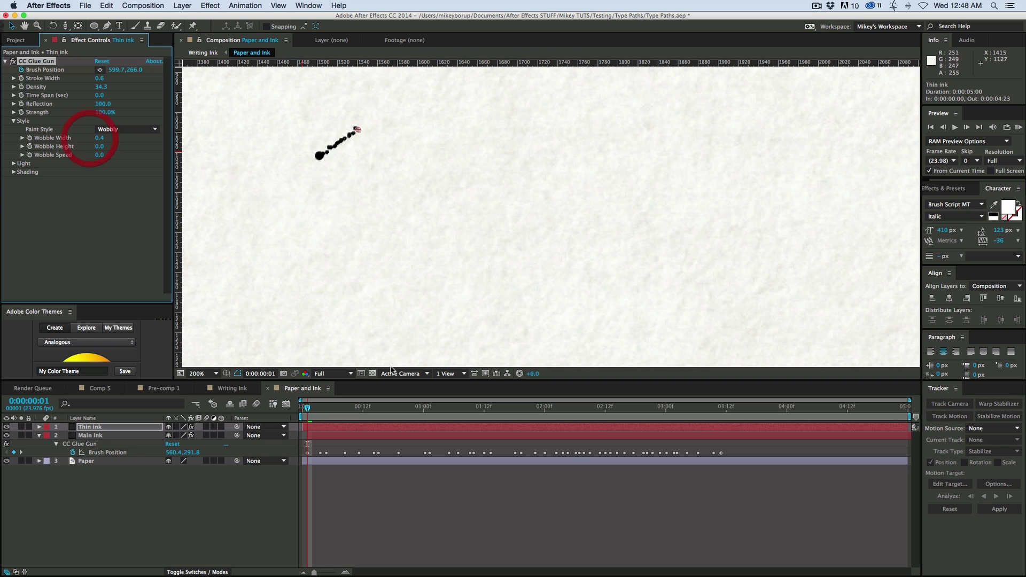
Step: Preview the wobbly leading stroke up close and raise the Thin ink Stroke Width to 0.7
key(space)
key(comma)
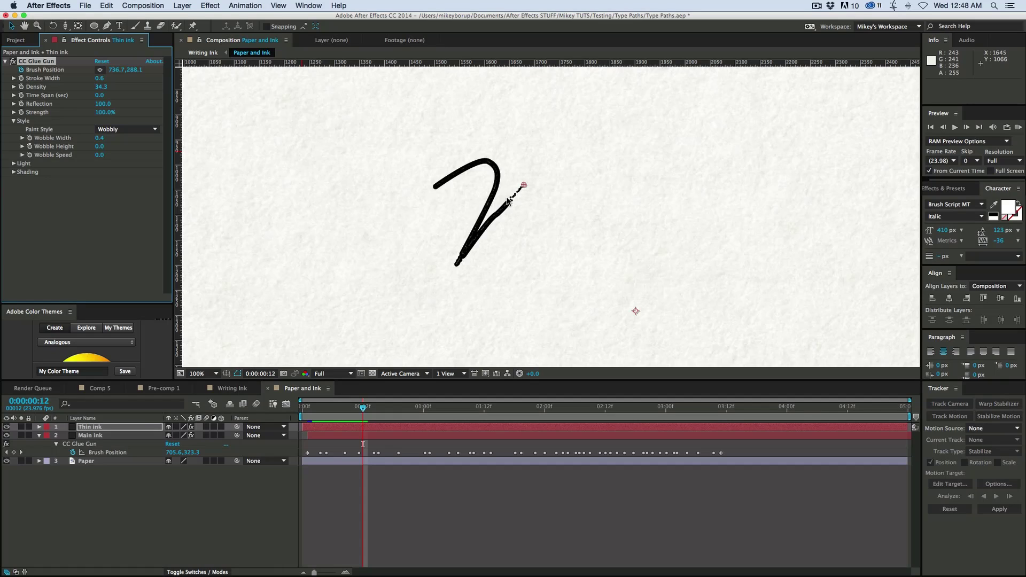
key(period)
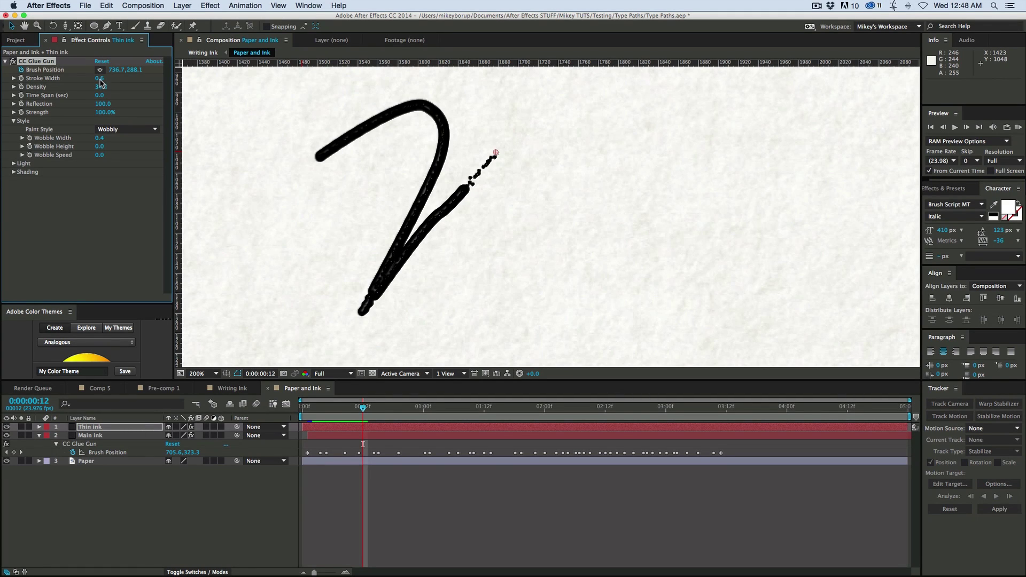
key(space)
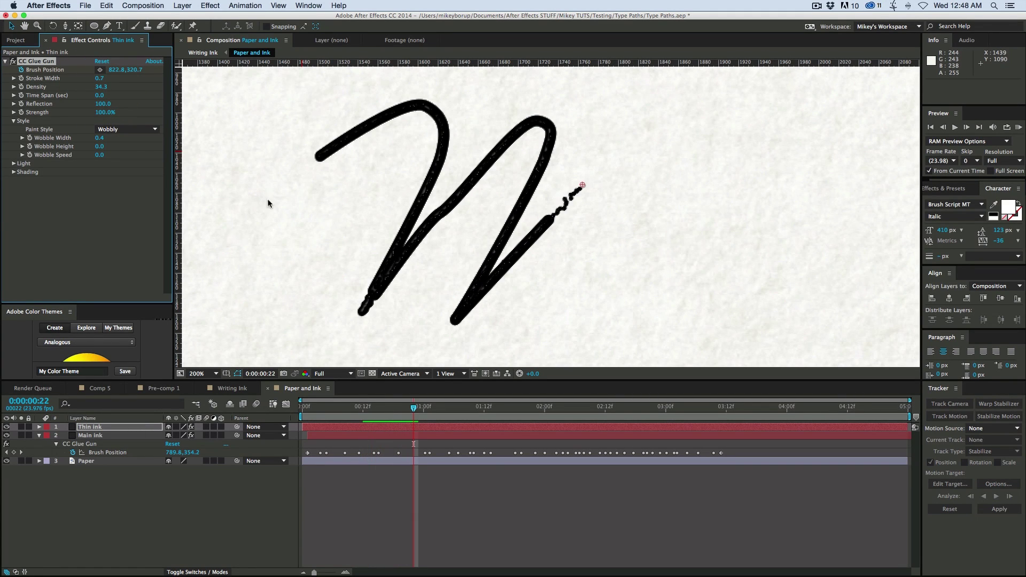
Step: Duplicate Main ink, place the copy beneath it, rename it Bleed and start it at 0:00:00:02 with its Opacity revealed
click(112, 436)
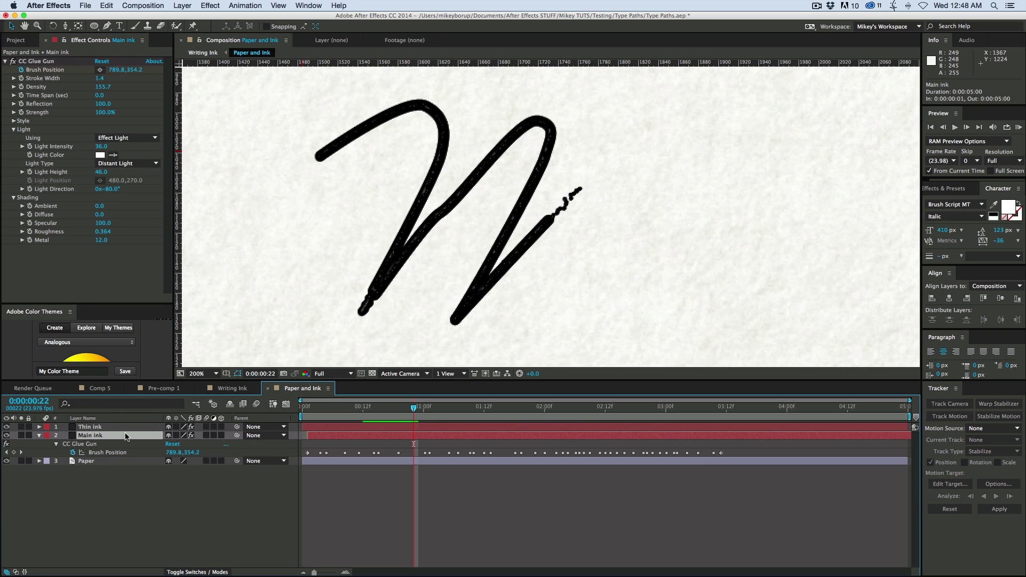
key(super+d)
drag(111, 438, 109, 448)
key(Return)
text(B)
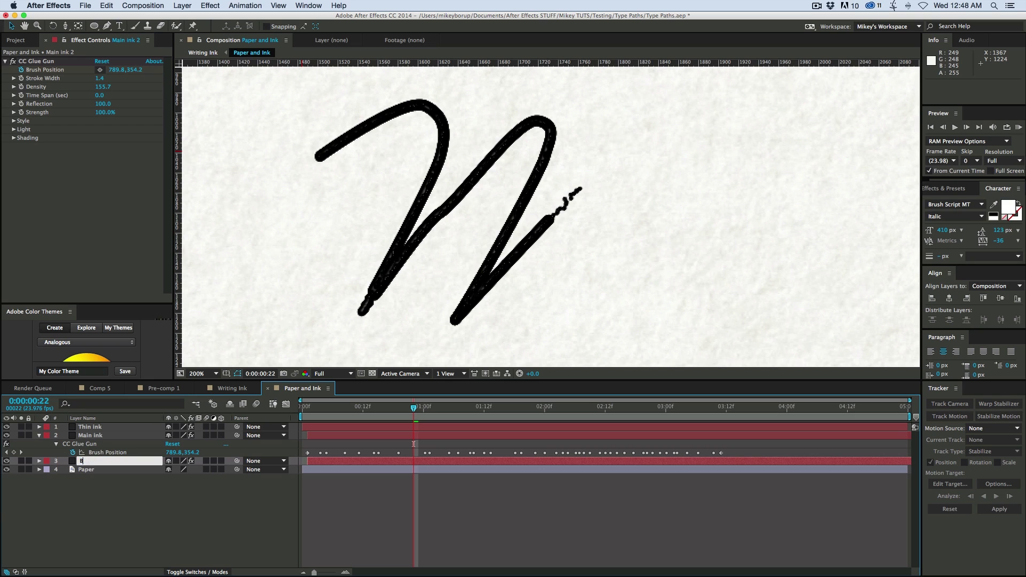
text(leed)
key(Return)
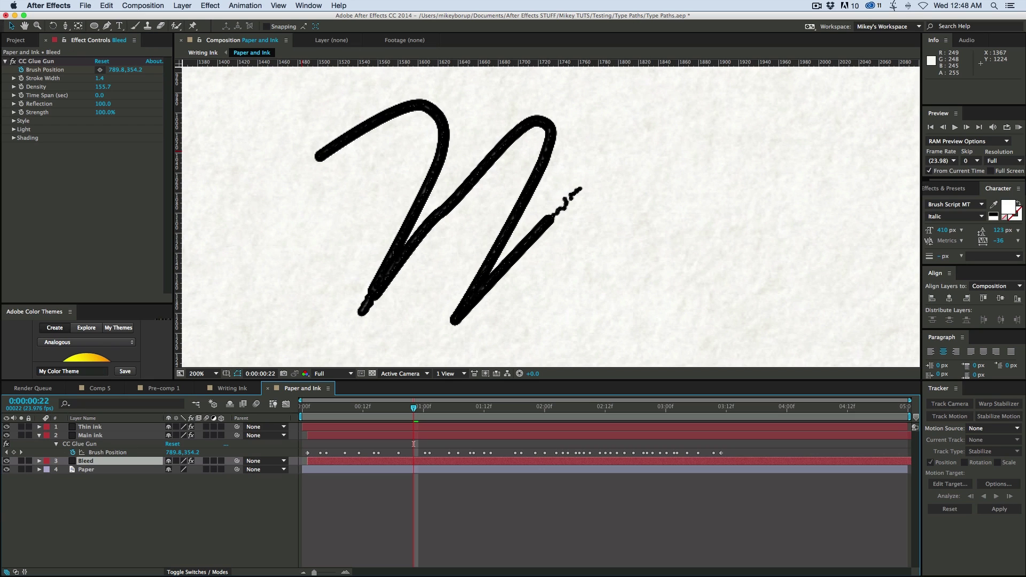
key(t)
drag(325, 462, 332, 461)
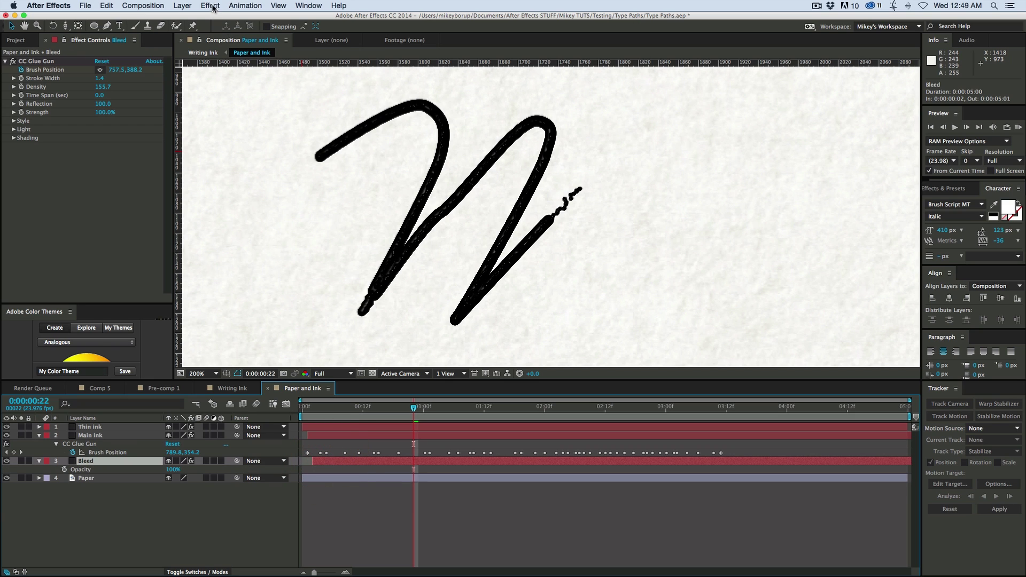
Step: Apply the Roughen Edges effect to the Bleed layer and solo the Bleed and Paper layers
click(212, 5)
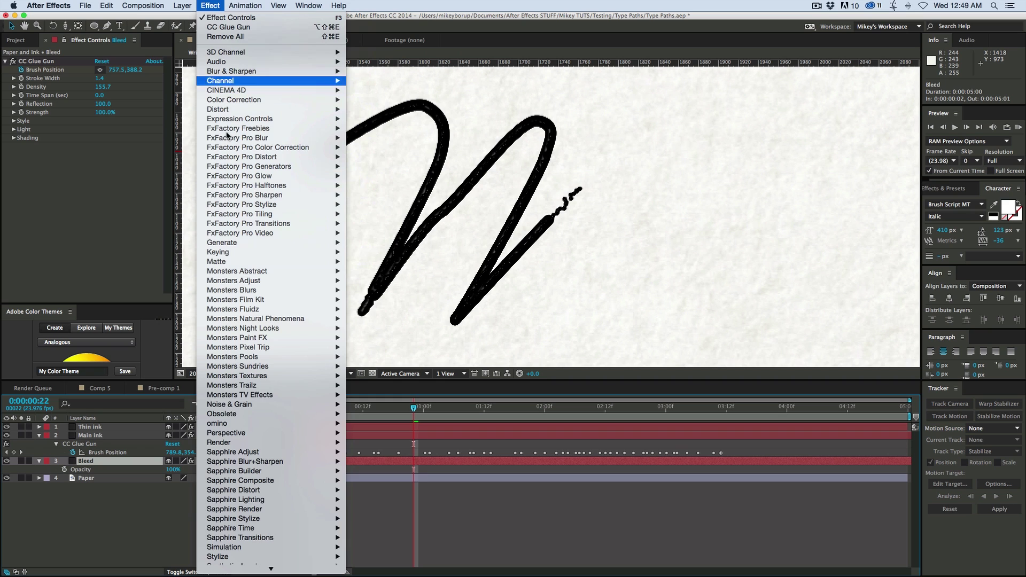
mouse_move(218, 557)
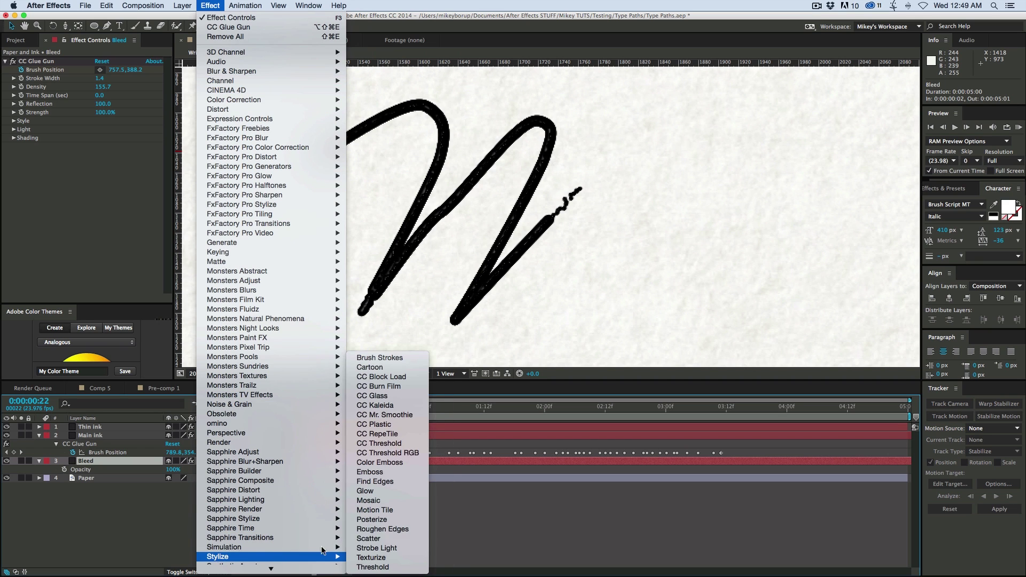
click(379, 530)
click(21, 461)
click(21, 487)
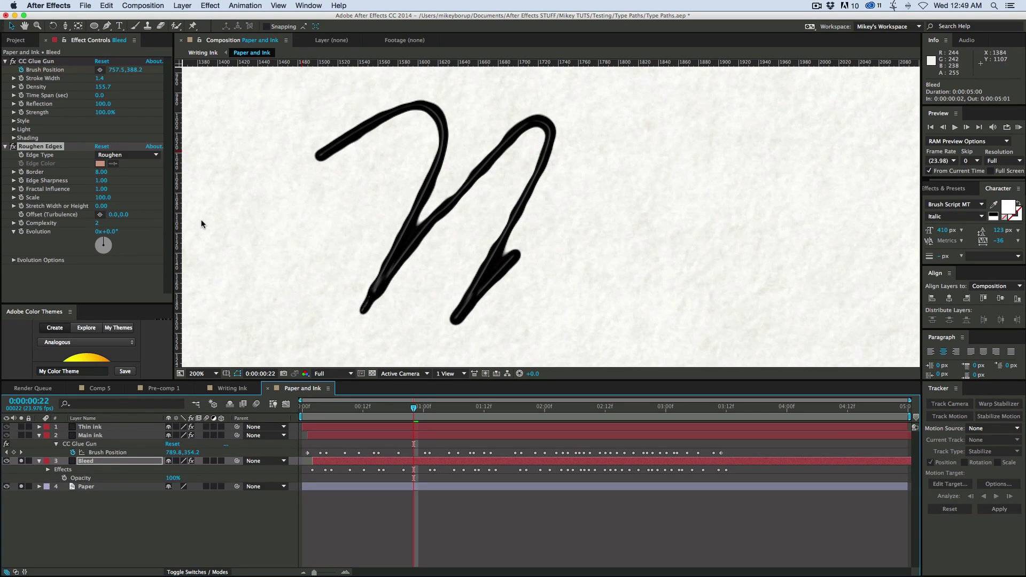
Step: Soften Bleed's Roughen Edges by setting Scale 10, Edge Sharpness 0 and Border 9.40
drag(104, 198, 33, 199)
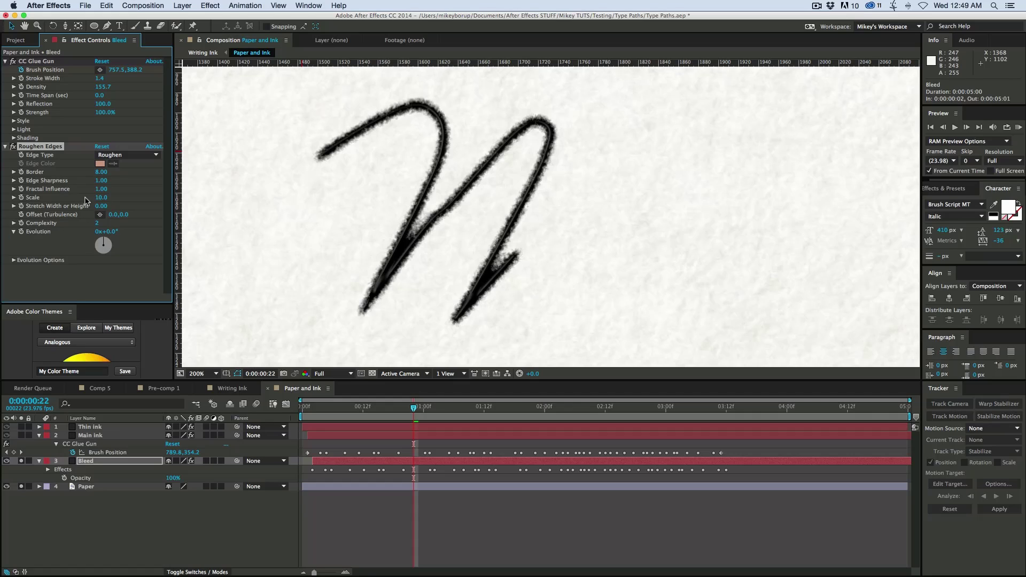
mouse_move(104, 199)
mouse_down()
mouse_move(71, 198)
mouse_move(119, 179)
mouse_up()
mouse_move(103, 180)
mouse_down()
mouse_move(135, 181)
mouse_move(55, 182)
mouse_up()
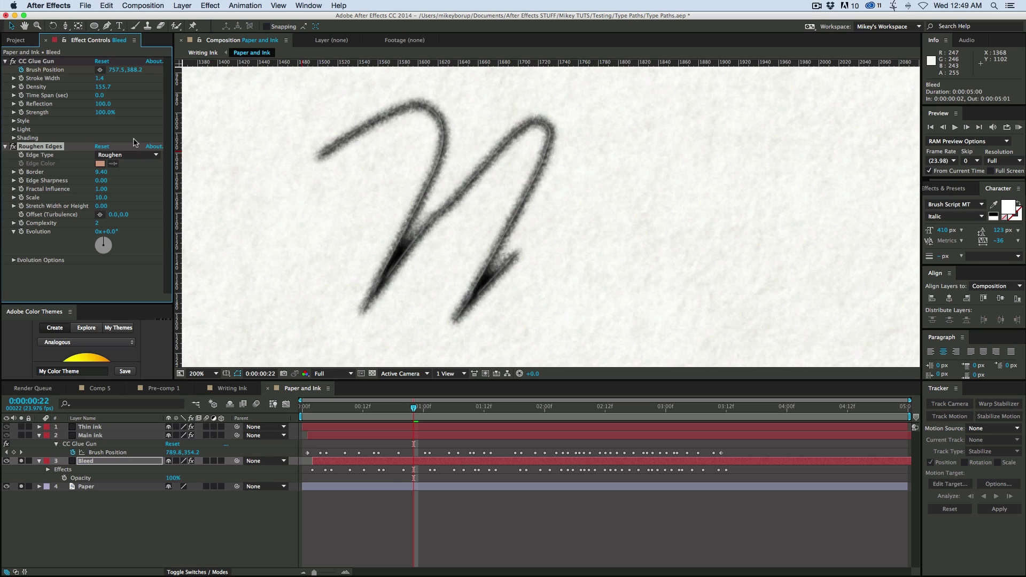
Step: Turn off the soloing, set Bleed's Stroke Width to 1.9 and Opacity to 83%, and preview from the first frame
click(21, 462)
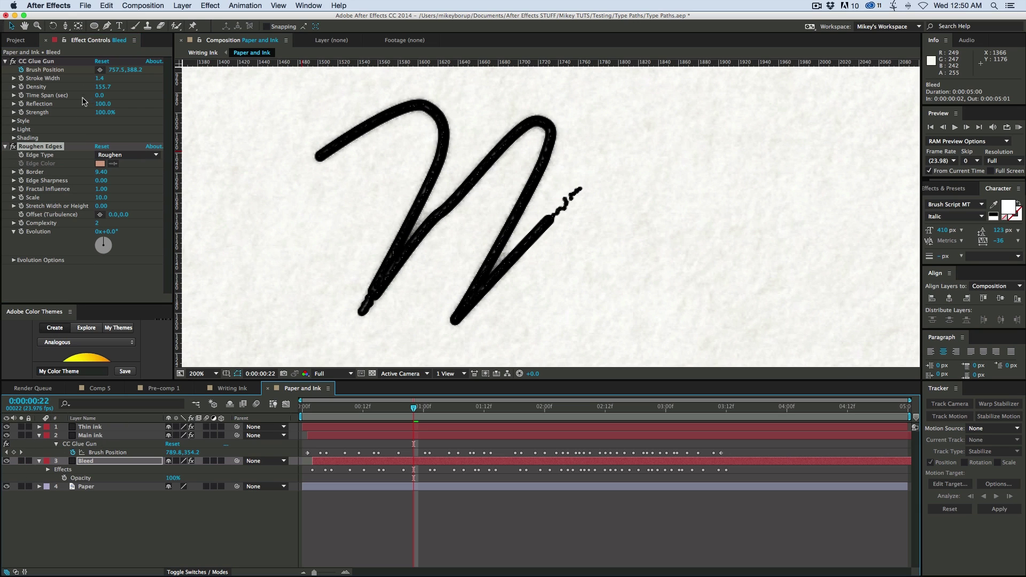
drag(100, 80, 103, 80)
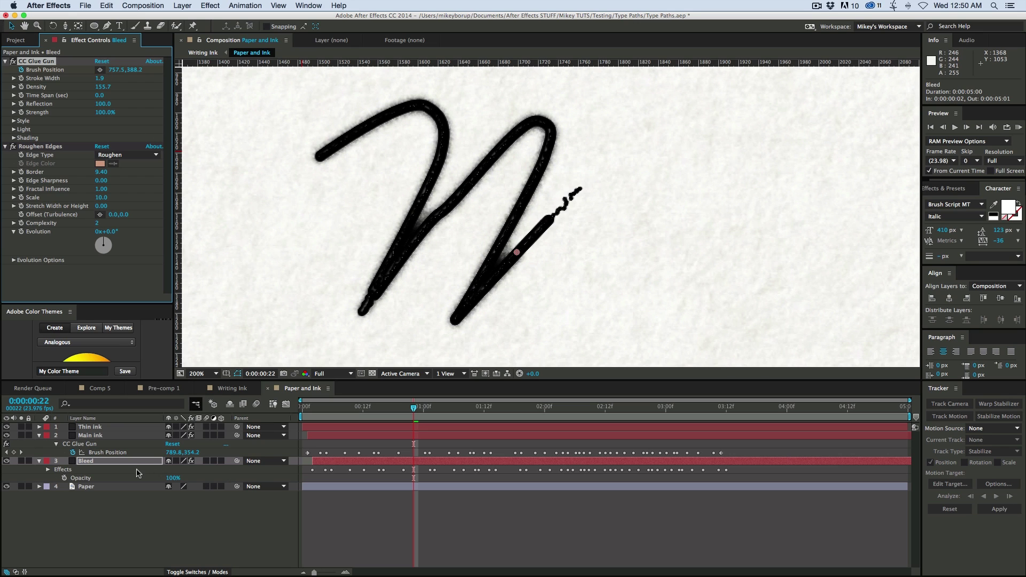
mouse_move(173, 478)
mouse_down()
mouse_move(137, 478)
mouse_move(193, 477)
mouse_up()
key(Home)
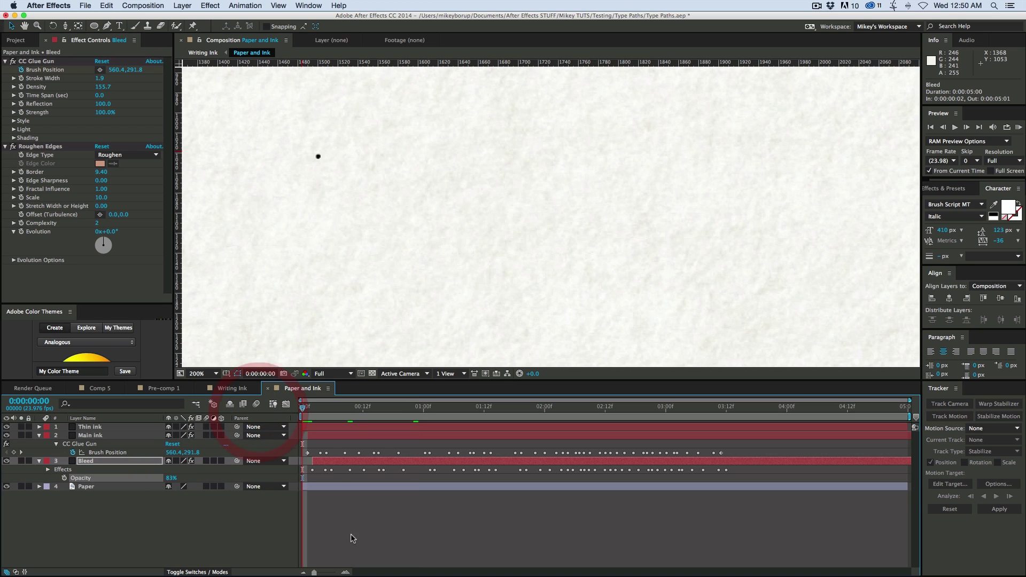
click(349, 531)
key(space)
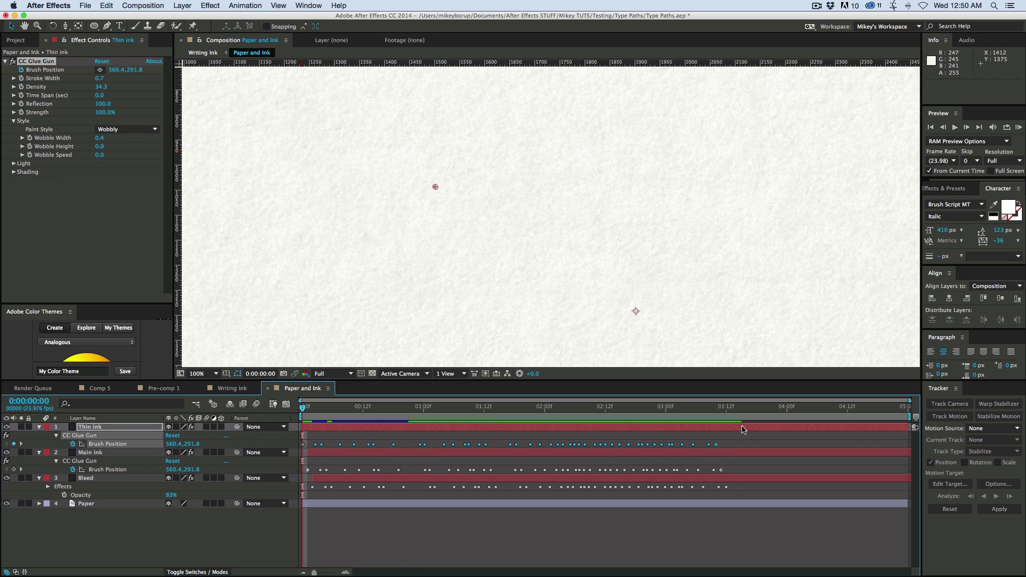
Step: Stretch the Thin ink layer's Brush Position keyframes so the last falls at 0:00:03:11, and preview the writing
click(733, 445)
drag(717, 445, 728, 446)
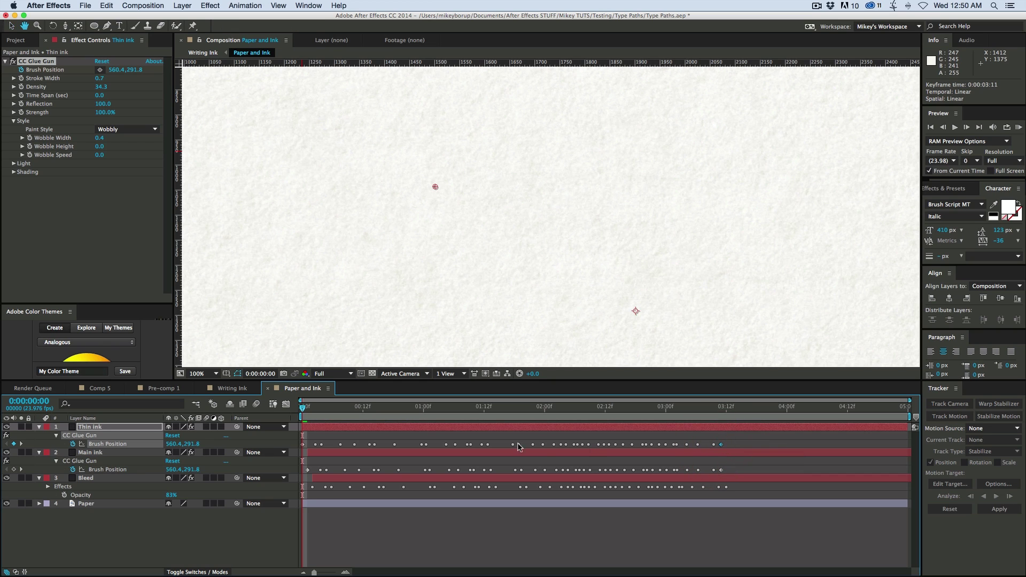
key(space)
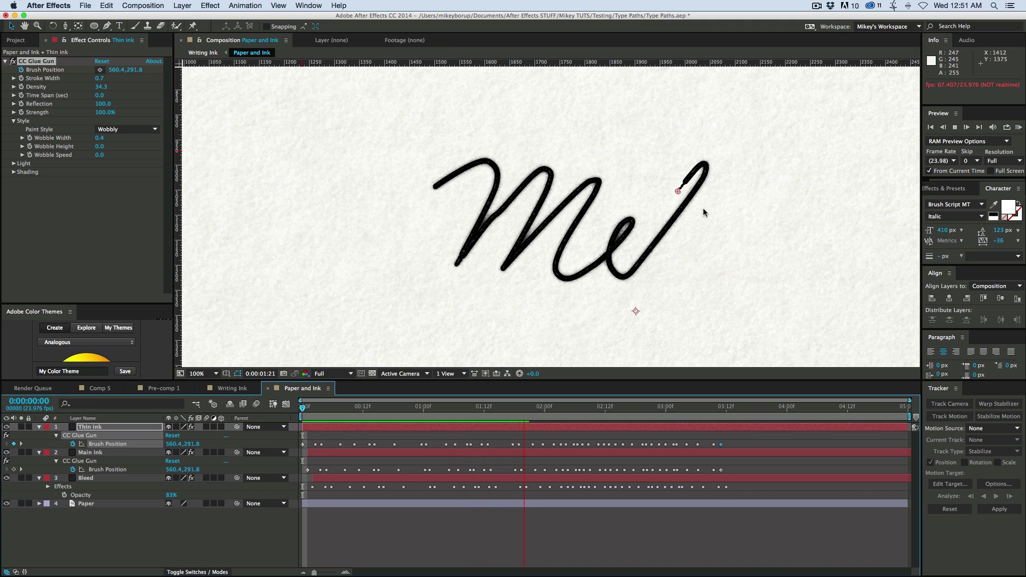
key(space)
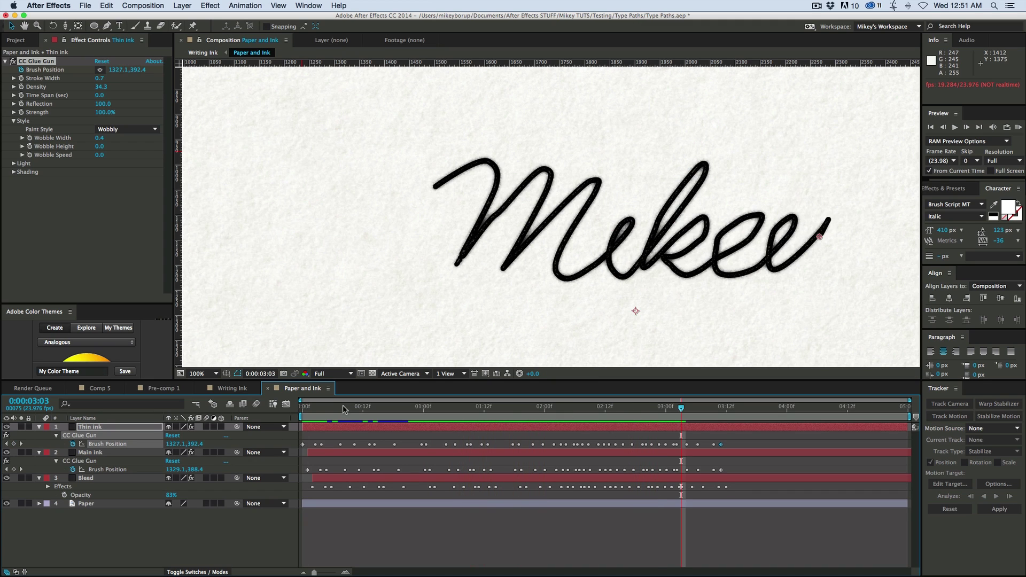
click(301, 408)
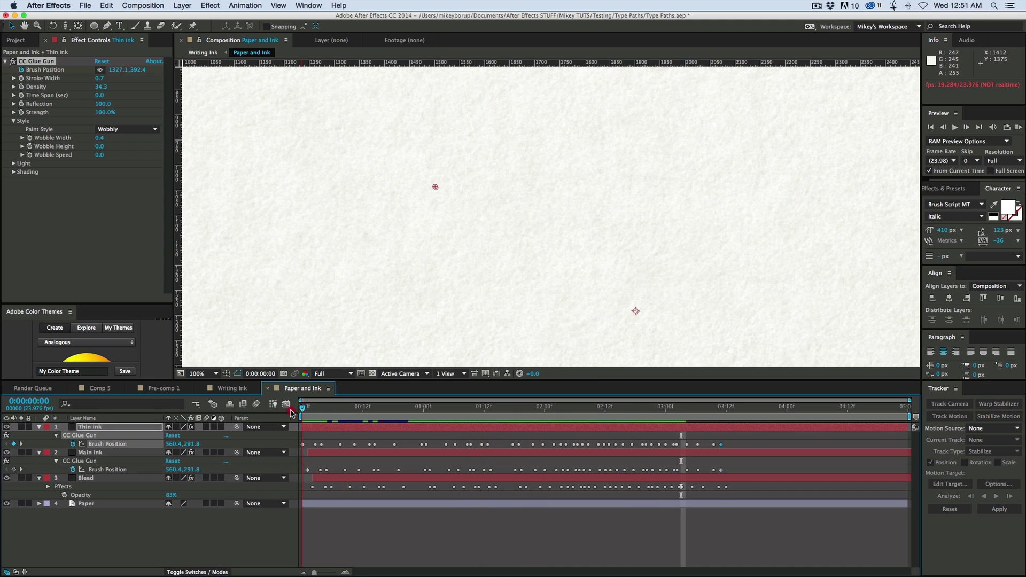
Step: Duplicate the Bleed layer, keep the copy below it and start it one frame later, at 0:00:00:03
click(103, 481)
key(super+d)
click(321, 504)
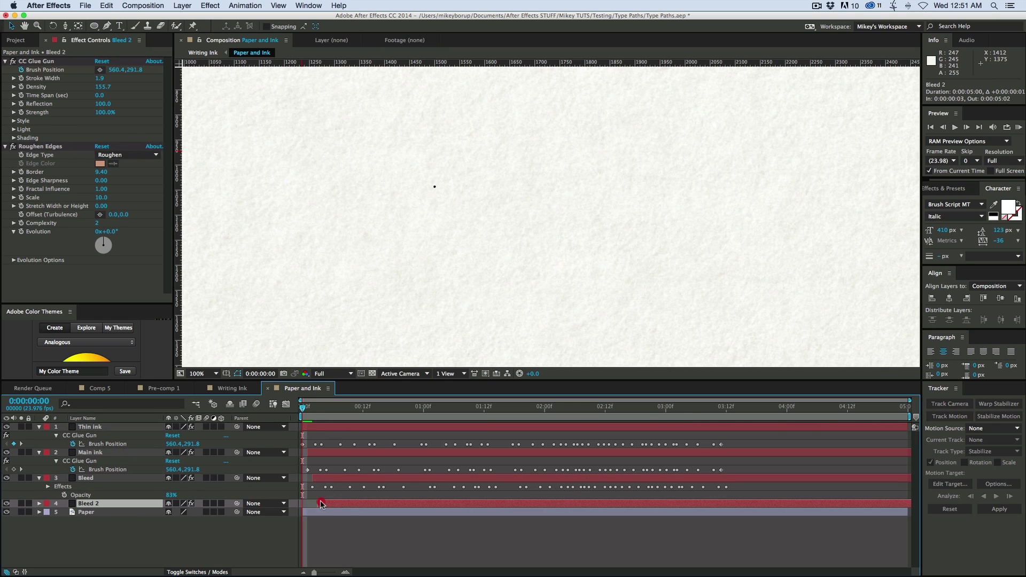
drag(309, 411, 320, 415)
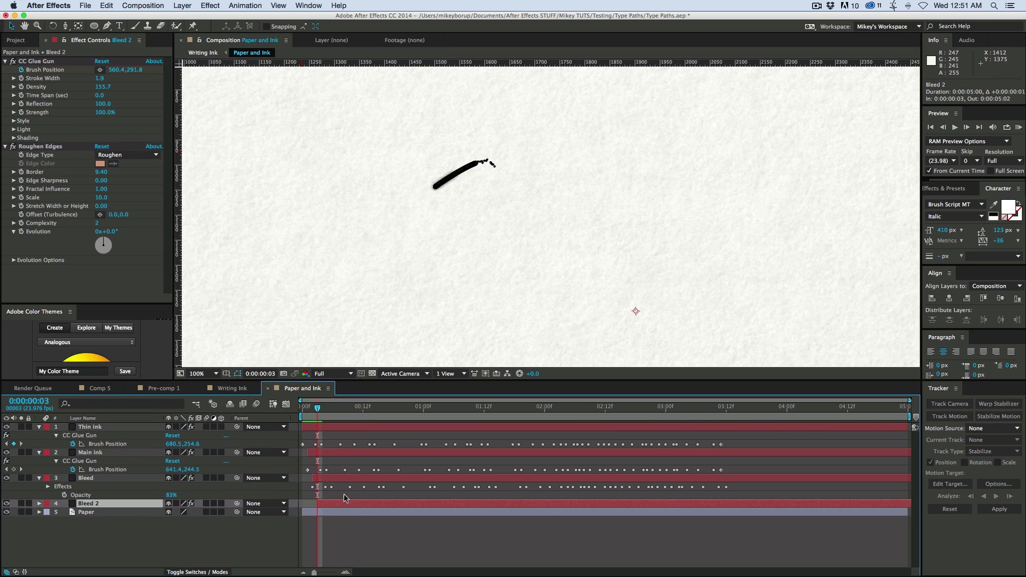
Step: At 0:00:00:07, set Bleed 2's Stroke Width to 3.8, Roughen Edges Border to 31.20 and Opacity to about 40%
key(Page_Down)
key(Page_Down)
key(Page_Down)
key(Page_Down)
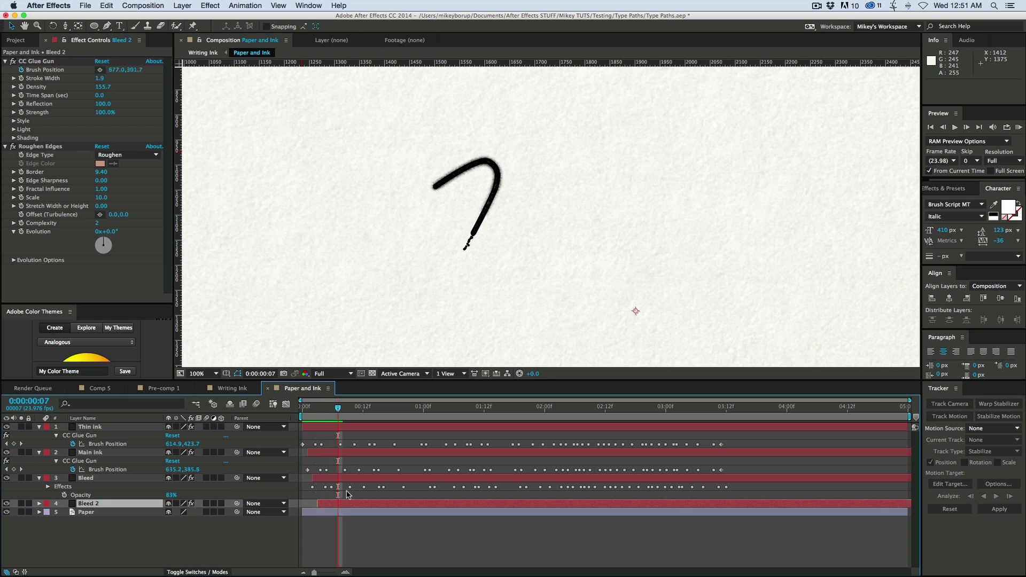
click(346, 502)
drag(99, 78, 114, 79)
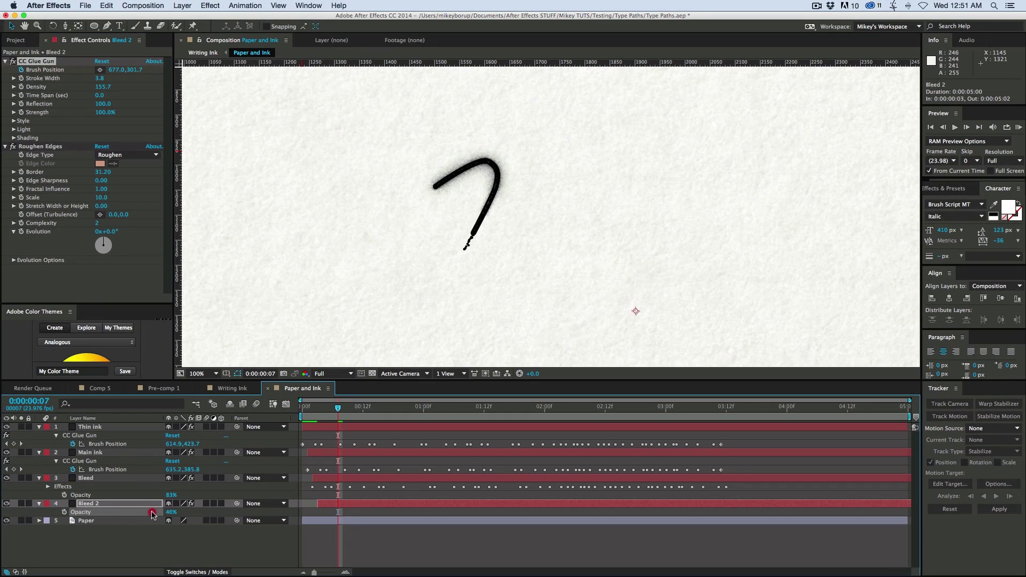
click(146, 513)
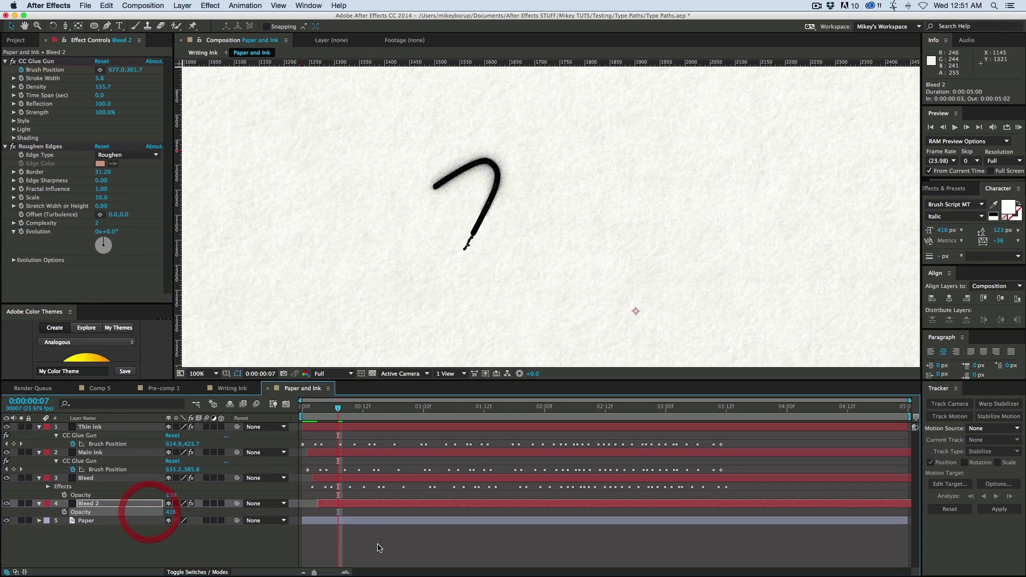
Step: Preview the layered ink and reduce Bleed 2's CC Glue Gun Stroke Width
key(space)
click(97, 79)
drag(97, 79, 85, 81)
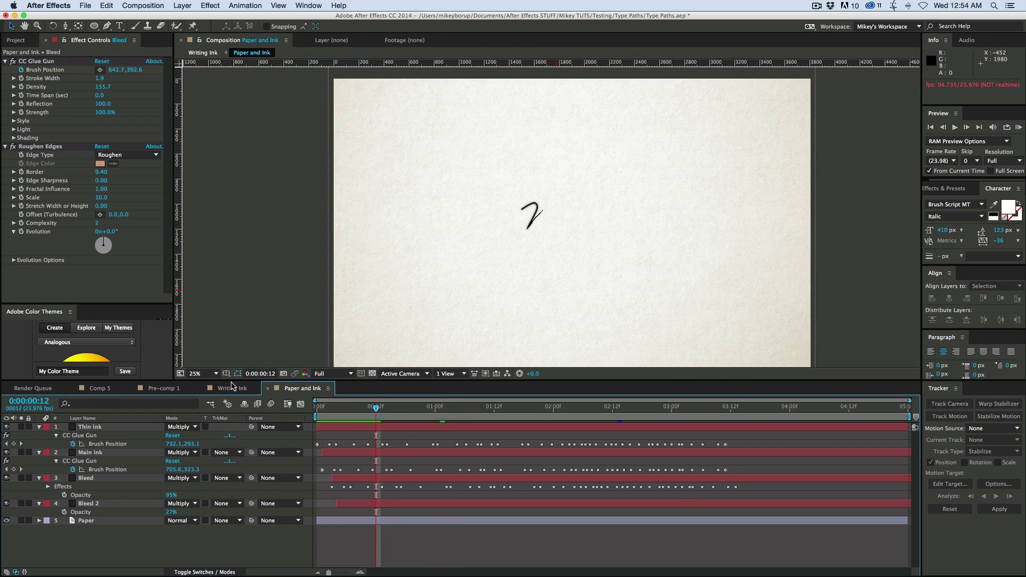
Step: In the Writing Ink composition, make the Paper and Ink layer 3D and tilt it to an orientation of 298°, 0°, 36°
click(232, 387)
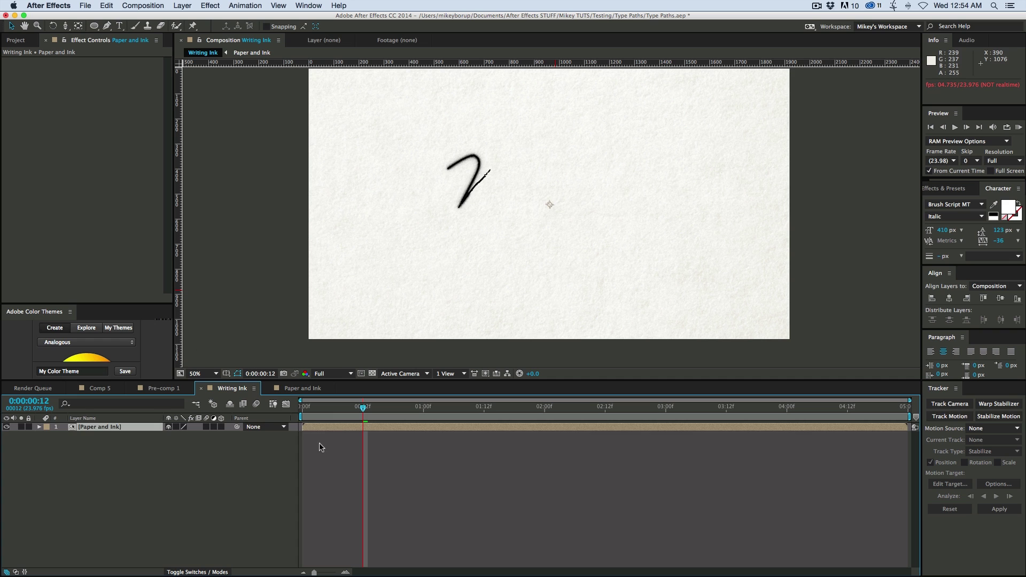
click(220, 426)
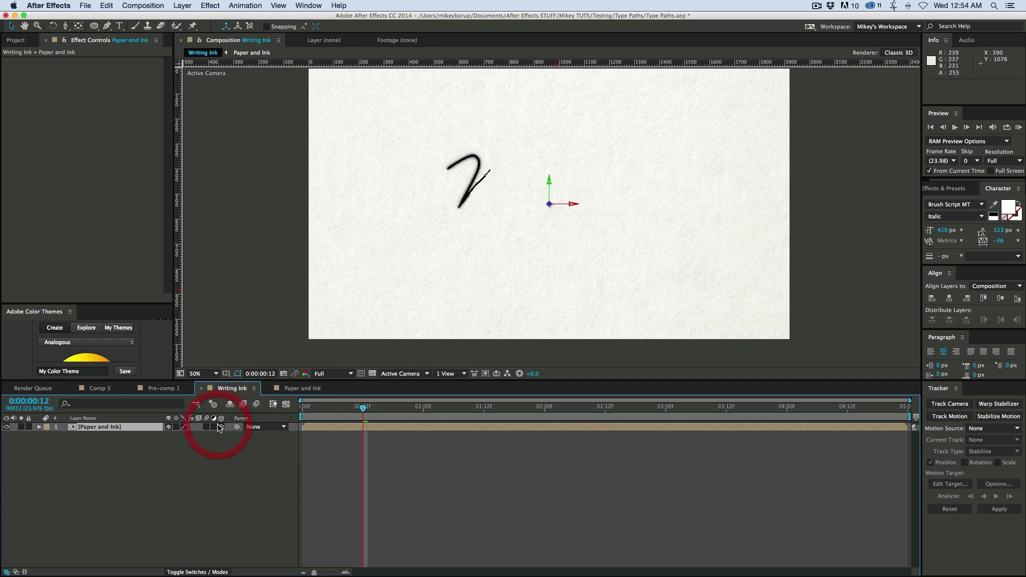
key(w)
mouse_move(558, 213)
mouse_down()
mouse_move(565, 186)
mouse_move(539, 188)
mouse_up()
Step: Add a two-node camera with the 50mm preset to the Writing Ink composition
click(185, 6)
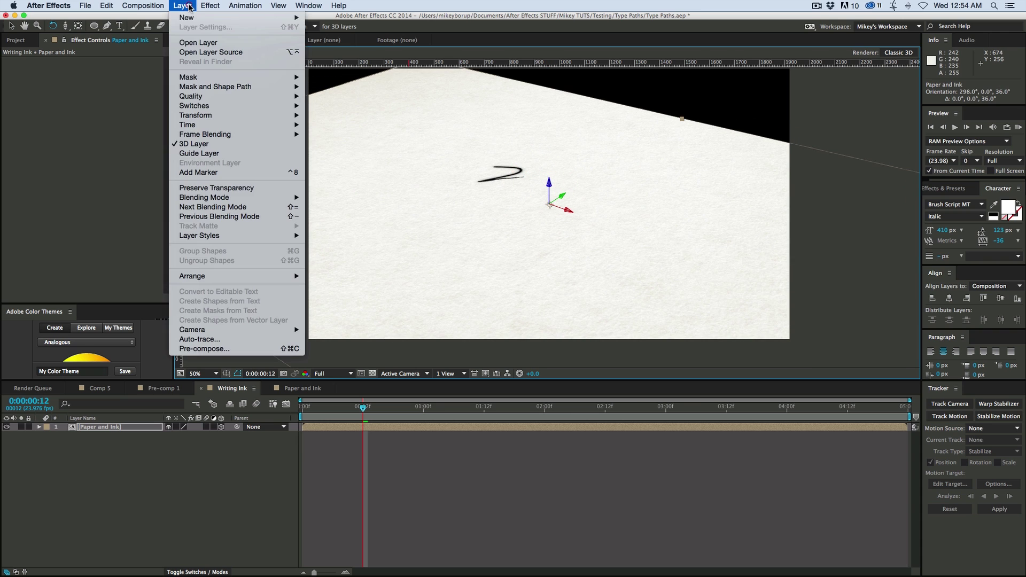
mouse_move(193, 18)
click(320, 47)
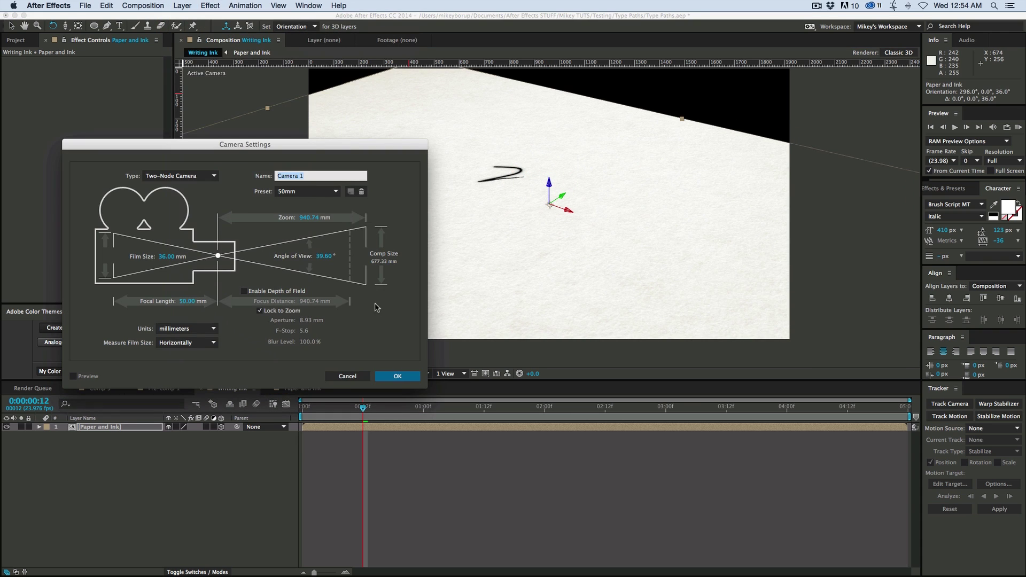
click(412, 375)
Step: At 0:00:03:13, move the camera to about 1065.6, 577.8, -1027.8 so the tilted handwriting fills the frame
drag(405, 408, 731, 434)
key(c)
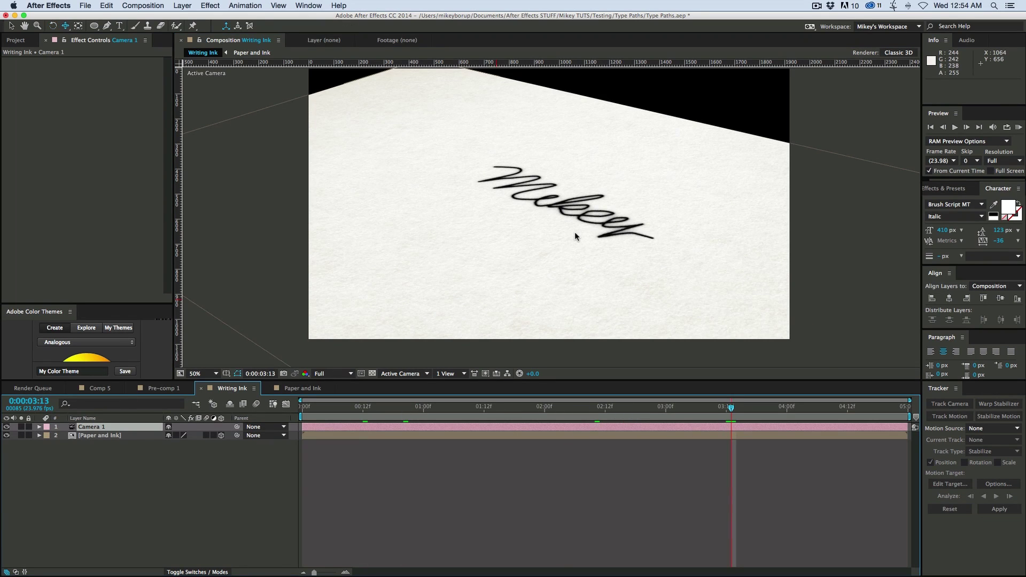
drag(66, 26, 114, 60)
drag(560, 238, 612, 115)
drag(671, 189, 526, 161)
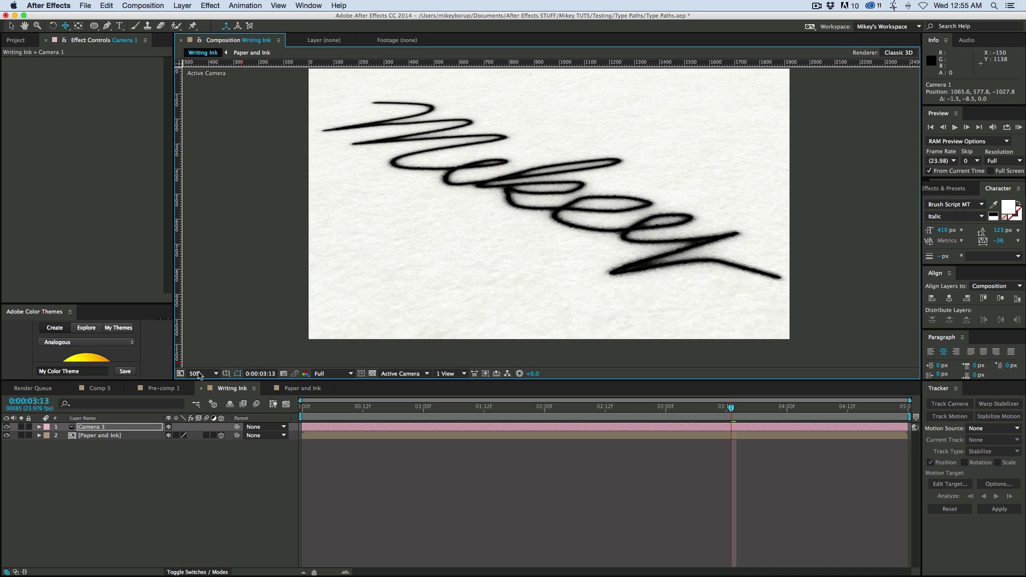
Step: Turn on Camera 1's Depth of Field with an Aperture of 203.3 pixels and a Focus Distance of 1296.7 pixels
click(38, 427)
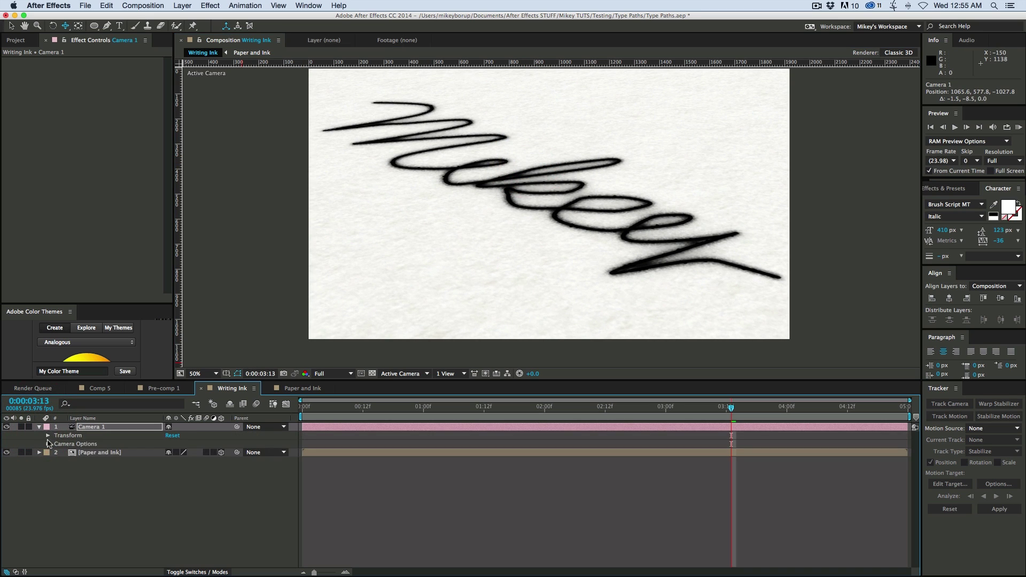
click(47, 444)
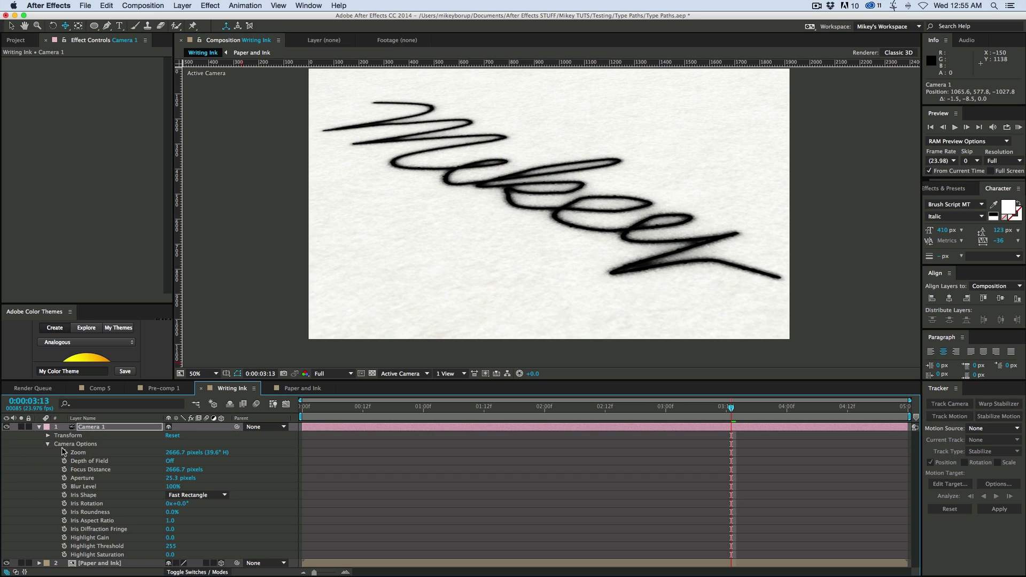
click(171, 462)
drag(174, 479, 145, 474)
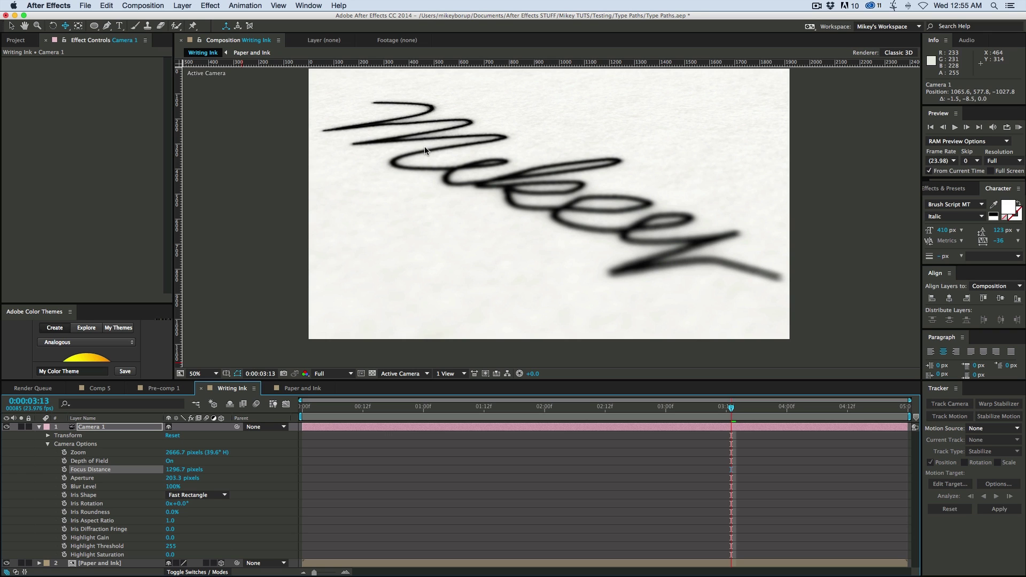
Step: Add a white spot light with 100% intensity, a 90° cone angle and 50% cone feather
click(183, 5)
mouse_move(187, 18)
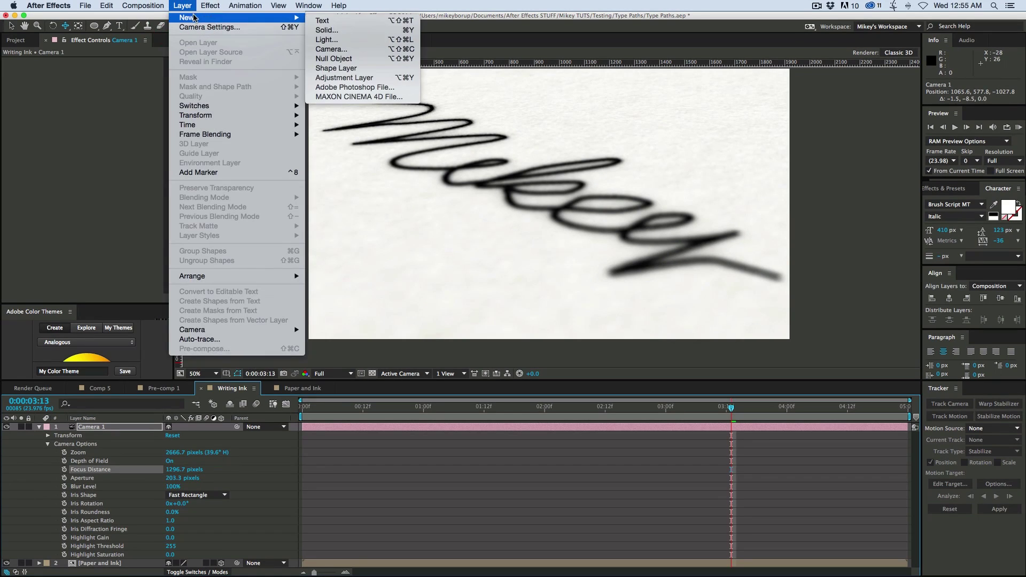
click(340, 40)
click(363, 314)
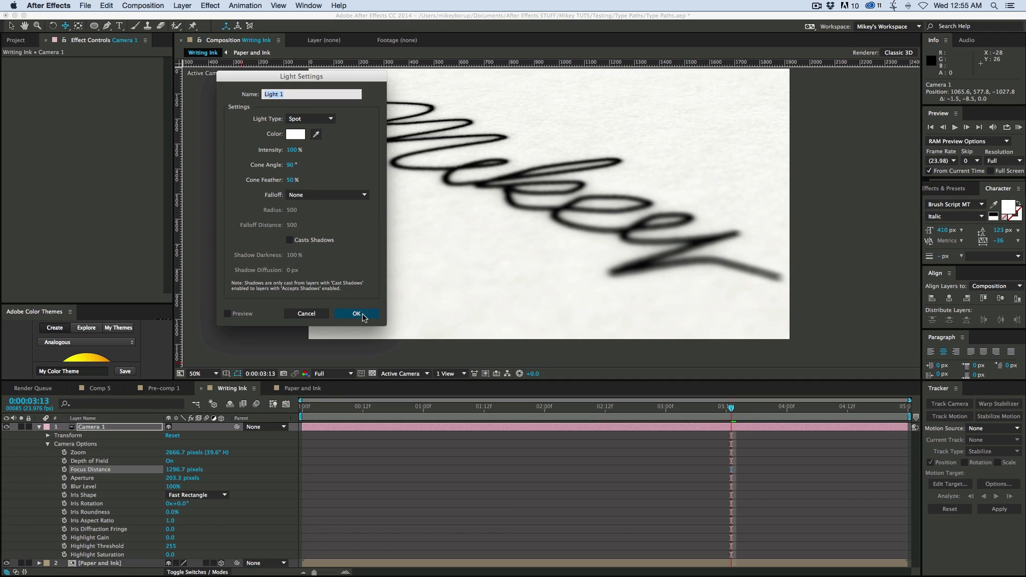
Step: Raise Light 1 well above the paper and aim its point of interest at about 1070.4, 438.7, -27.4 near the writing
key(comma)
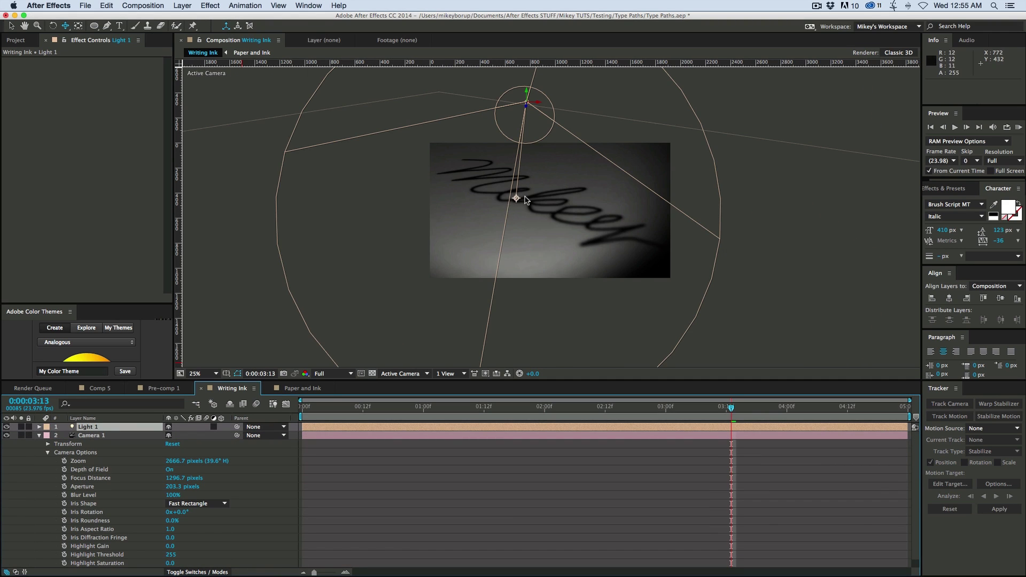
key(v)
drag(516, 199, 537, 152)
drag(526, 101, 514, 37)
key(comma)
key(comma)
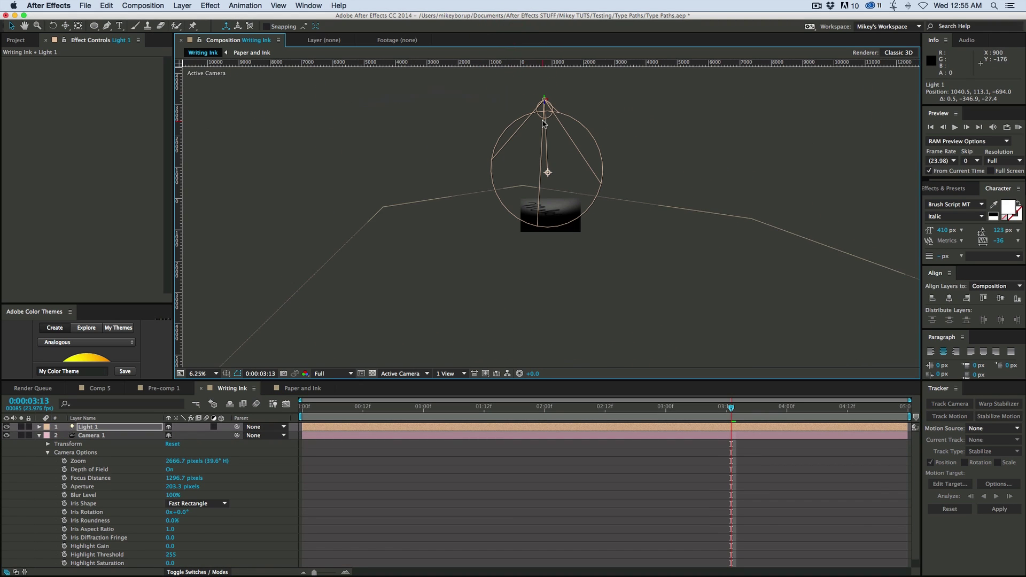
drag(548, 174, 552, 204)
Step: Raise Light 1's Intensity to 179%
key(a)
key(a)
key(a)
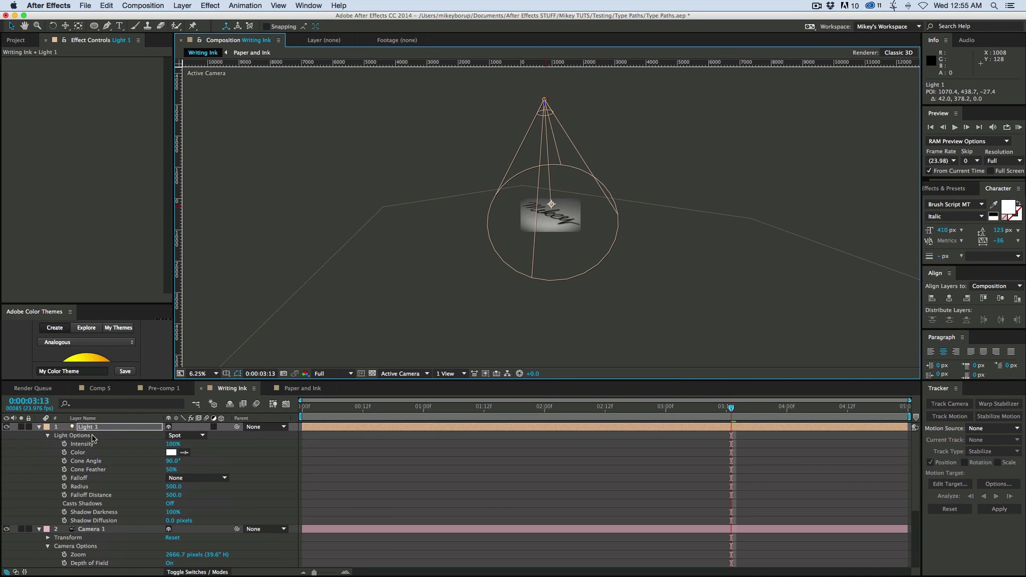
drag(180, 445, 203, 445)
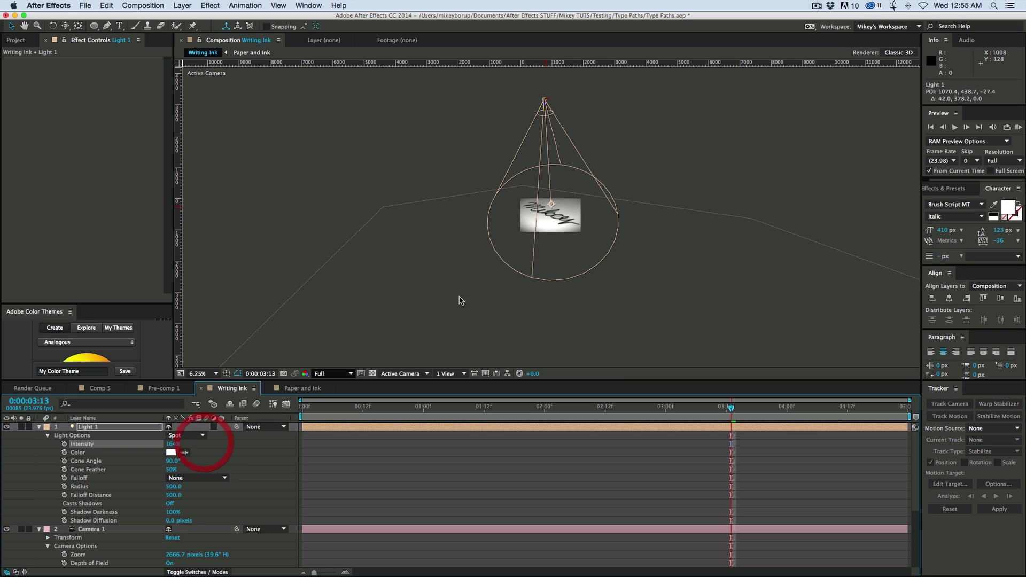
scroll(558, 245, up, 4)
scroll(558, 245, up, 1)
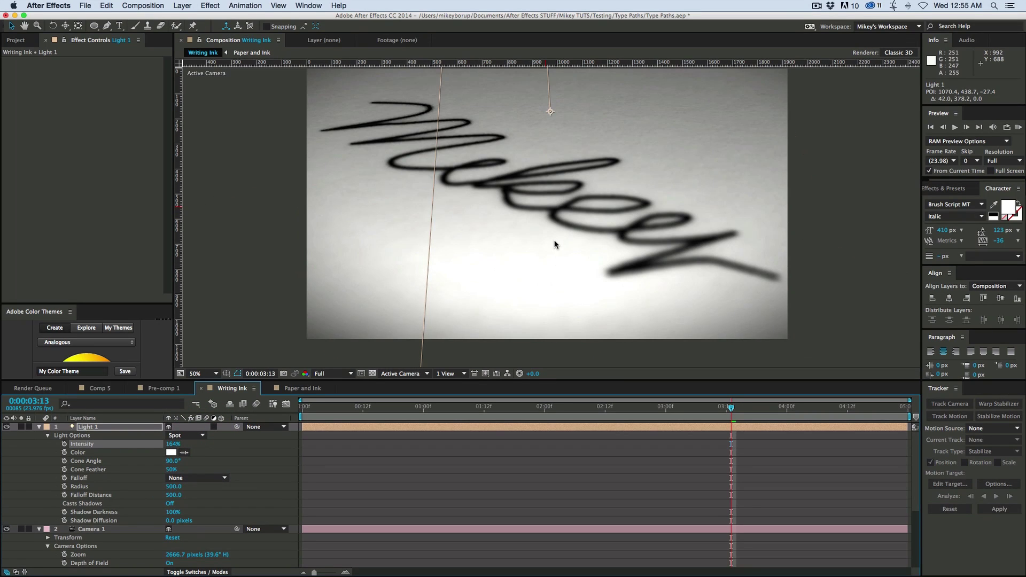
drag(176, 443, 183, 443)
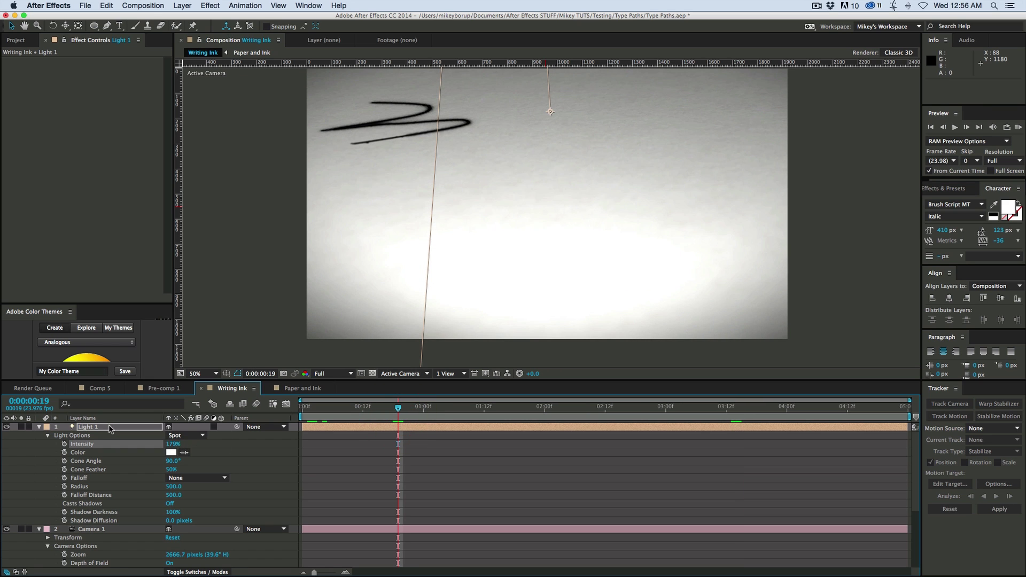
click(40, 428)
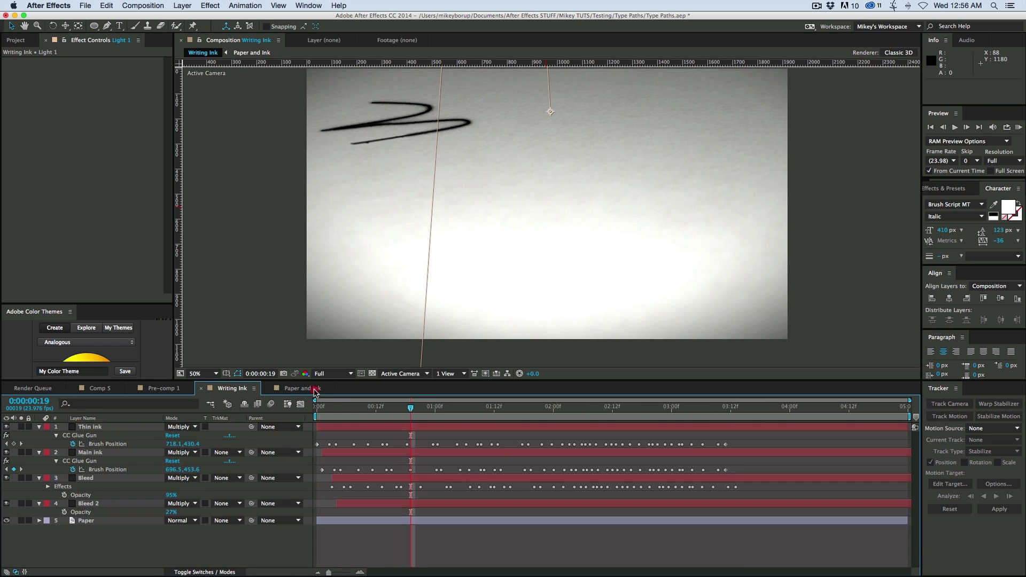
Step: In Paper and Ink, apply Curves to the Paper layer and bend the RGB curve down to darken the paper and add contrast
click(302, 388)
click(88, 523)
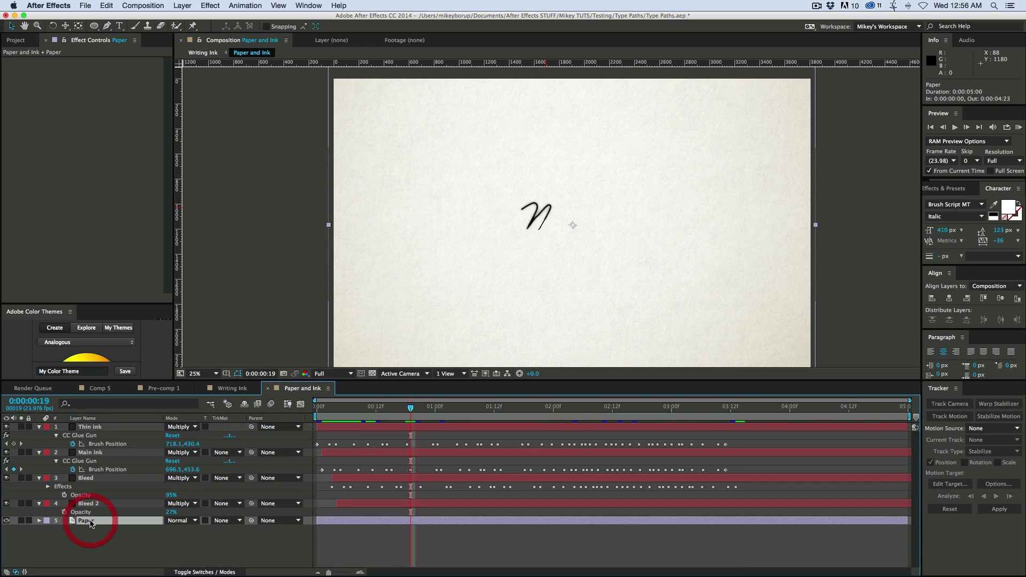
click(209, 6)
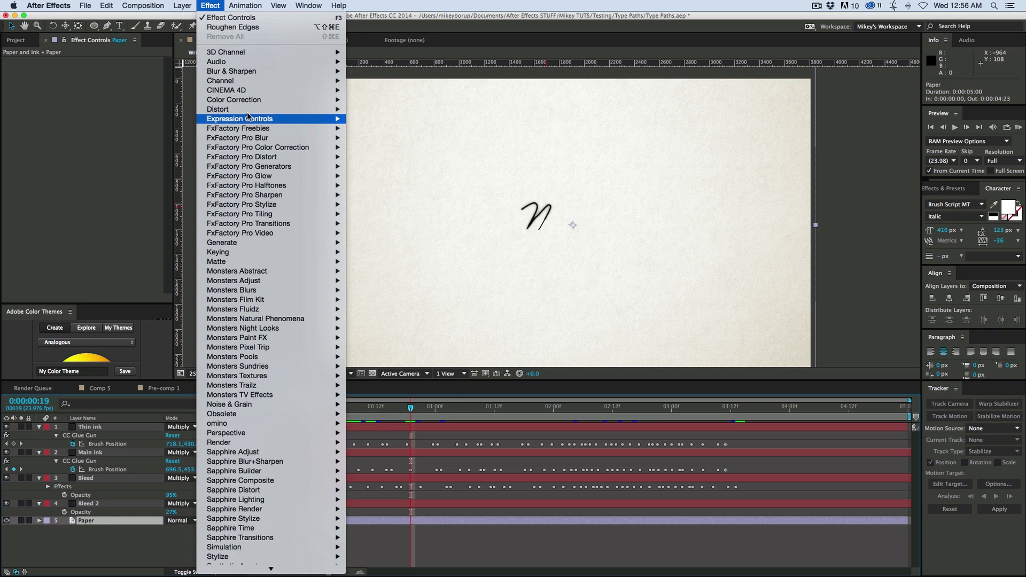
mouse_move(252, 103)
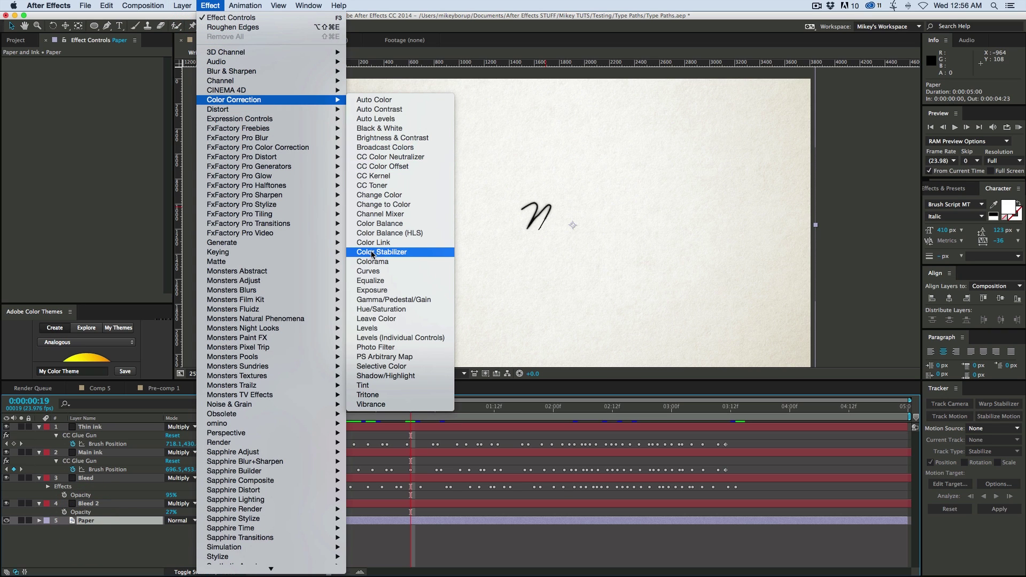
click(368, 271)
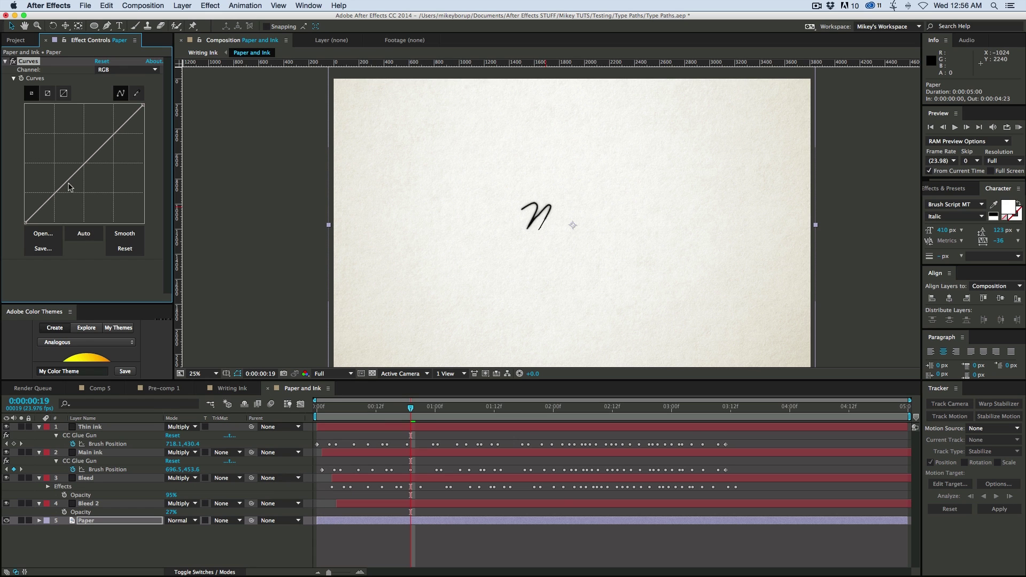
drag(62, 189, 80, 207)
mouse_move(114, 161)
mouse_down()
mouse_move(113, 149)
mouse_move(120, 154)
mouse_up()
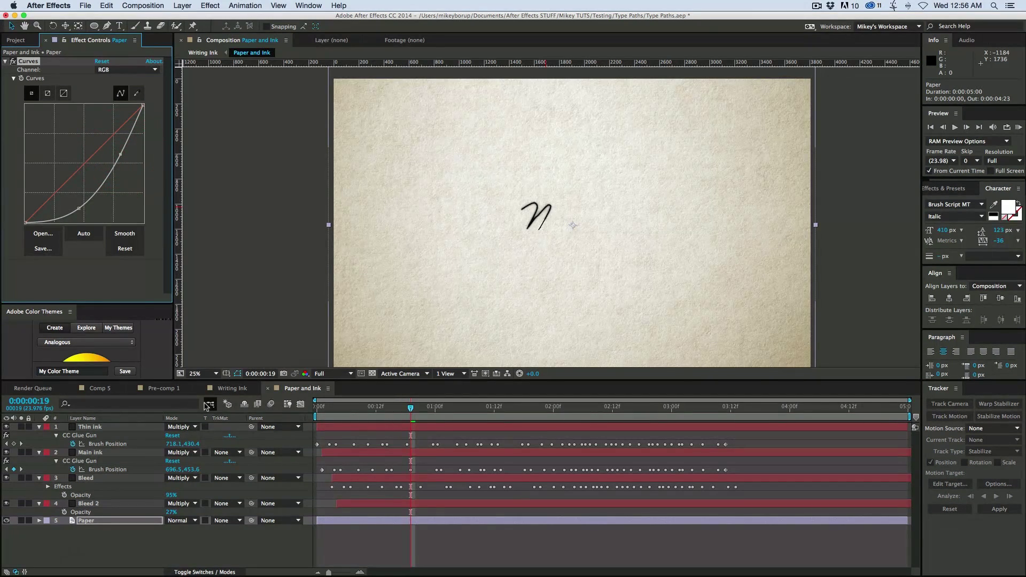
Step: Back in Writing Ink, add keyframes to all of Camera 1's Transform properties at 0:00:00:03
click(231, 389)
click(509, 194)
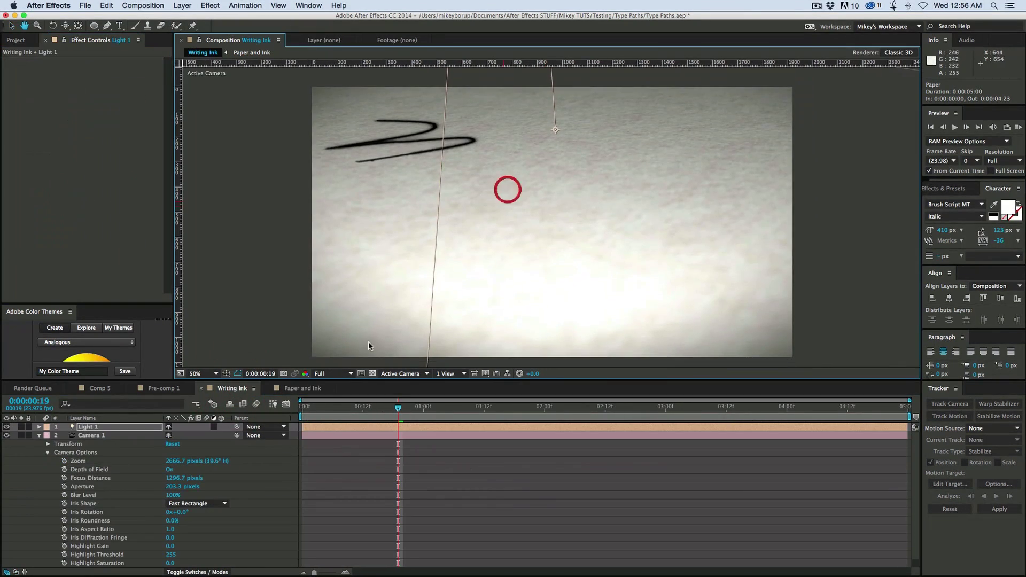
drag(356, 411, 317, 410)
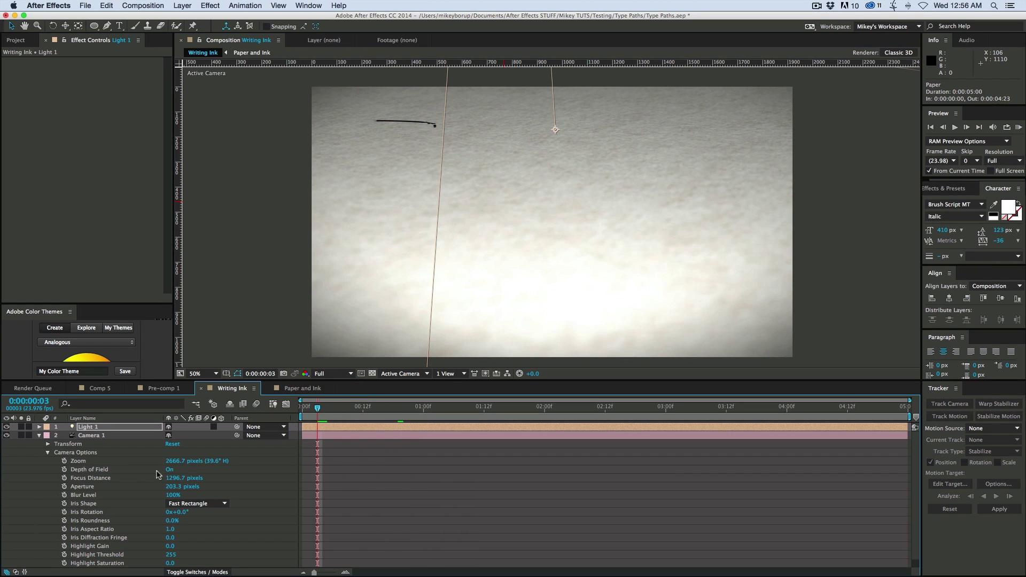
click(48, 452)
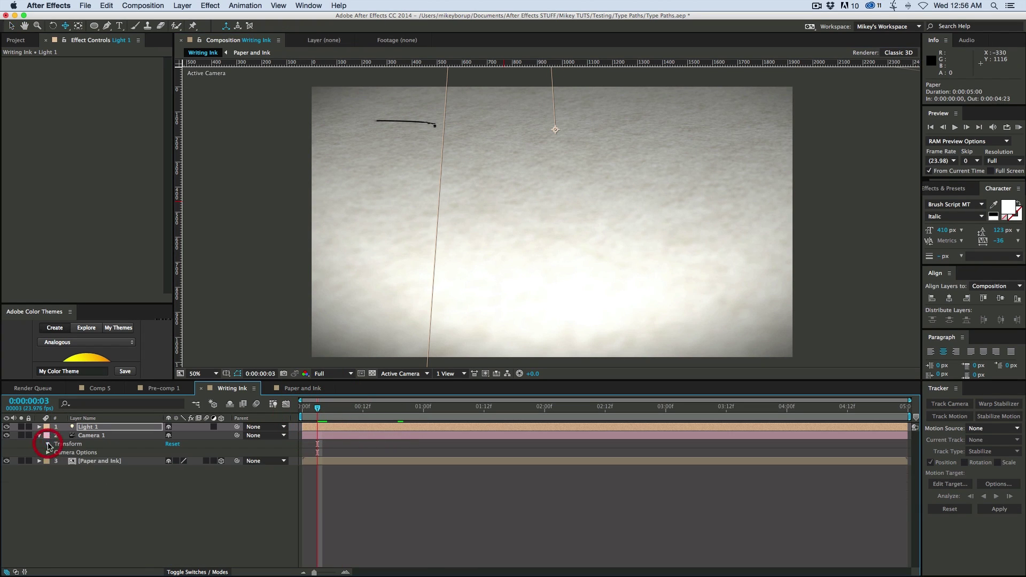
click(47, 444)
drag(64, 452, 64, 494)
Step: Reframe the camera closer on the first stroke, at position 966.7, 508.5, -802.7, and move its Transform keyframes to 0:00:00:00
key(c)
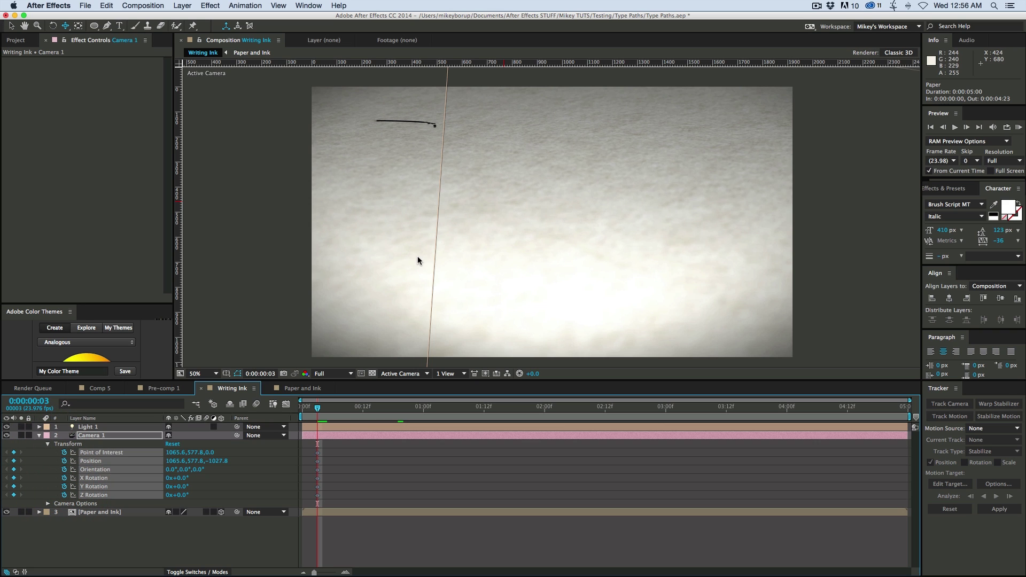
drag(481, 211, 485, 143)
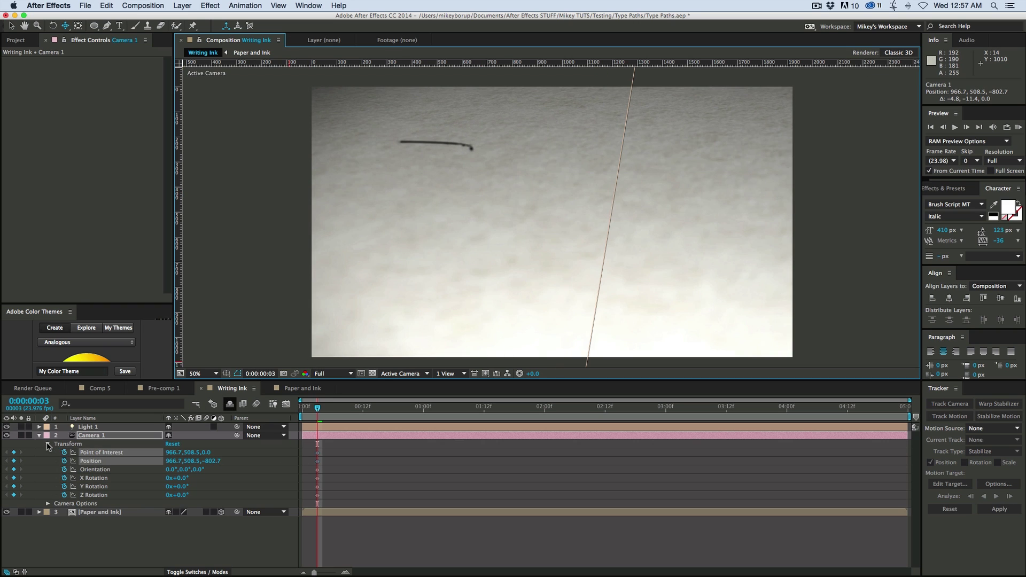
drag(318, 457, 182, 485)
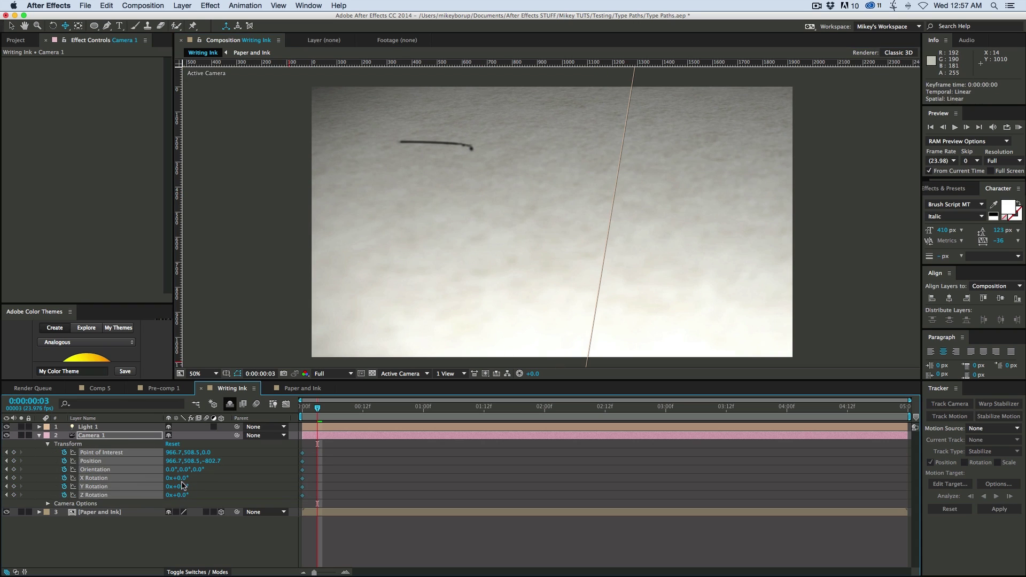
Step: Set Camera 1's Focus Distance to 1071.7 pixels and keyframe it for the start of the animation
click(48, 504)
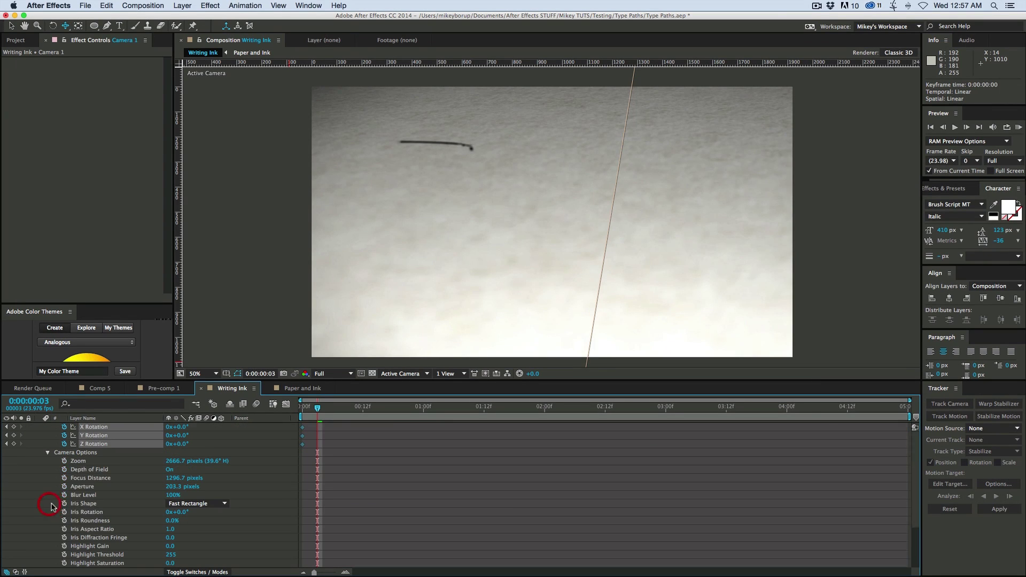
drag(183, 476, 147, 479)
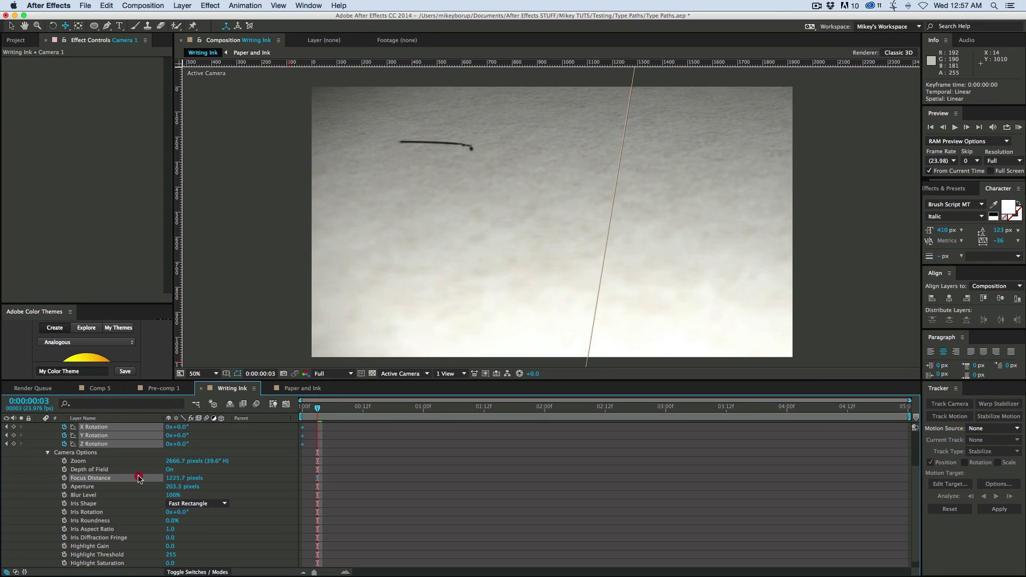
click(63, 477)
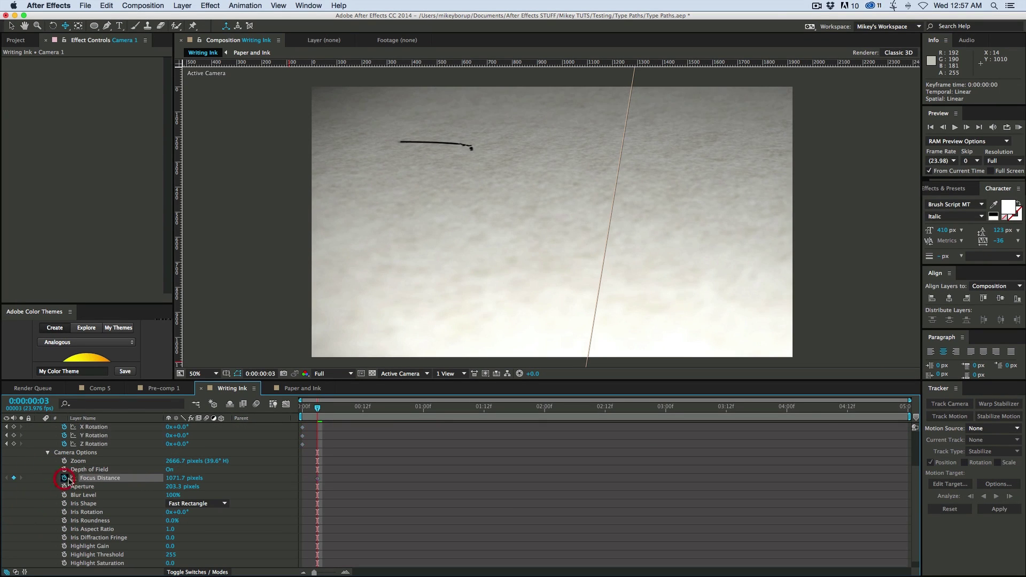
scroll(299, 478, up, 3)
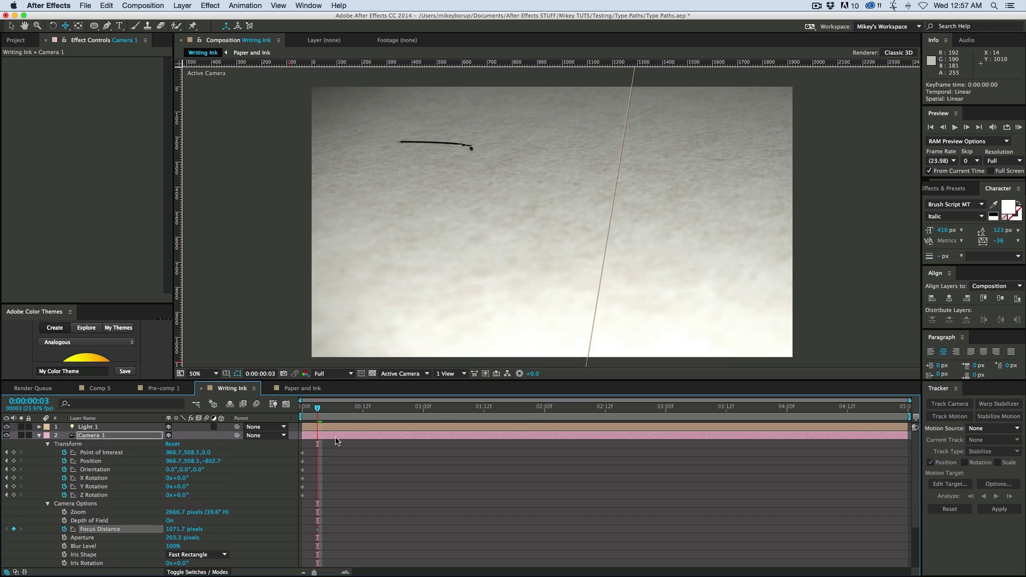
Step: At 0:00:03:23, orbit, pan and dolly the camera to about 924.2, 605.6, -1042.9, framing the end of the written word
drag(317, 409, 737, 445)
mouse_move(653, 265)
mouse_down()
mouse_move(623, 247)
mouse_move(573, 264)
mouse_move(566, 304)
mouse_move(602, 285)
mouse_up()
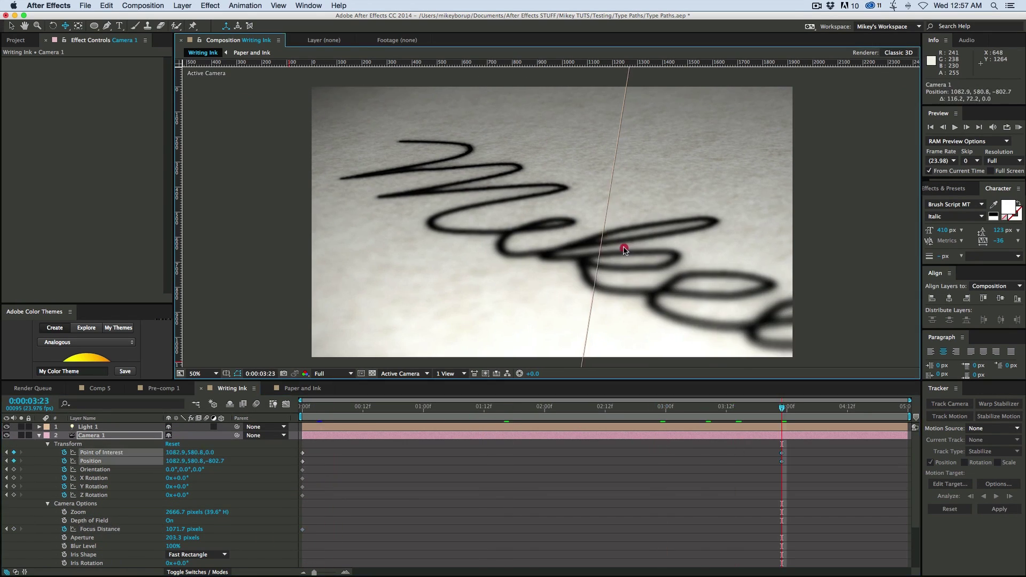
key(c)
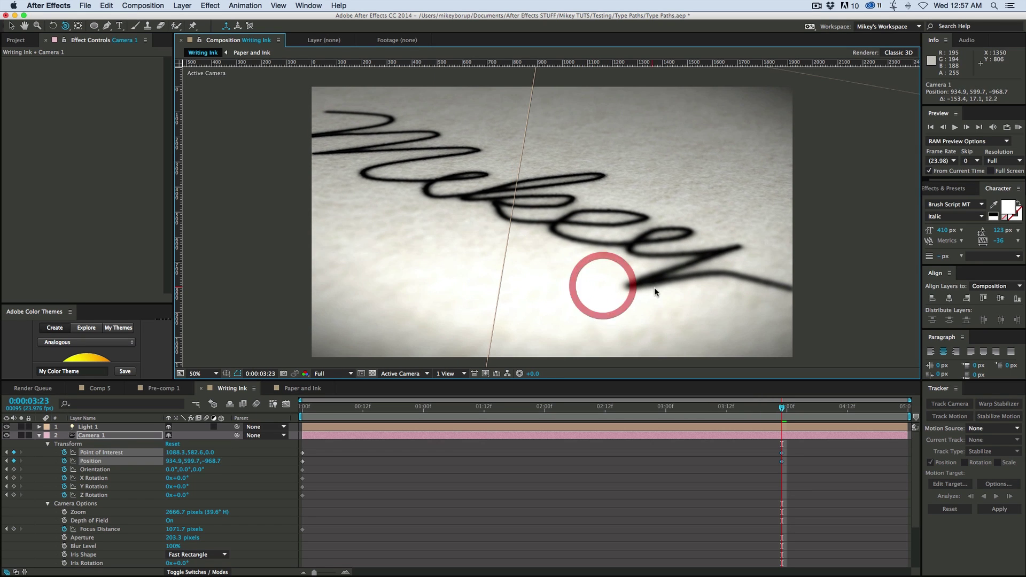
drag(679, 292, 703, 288)
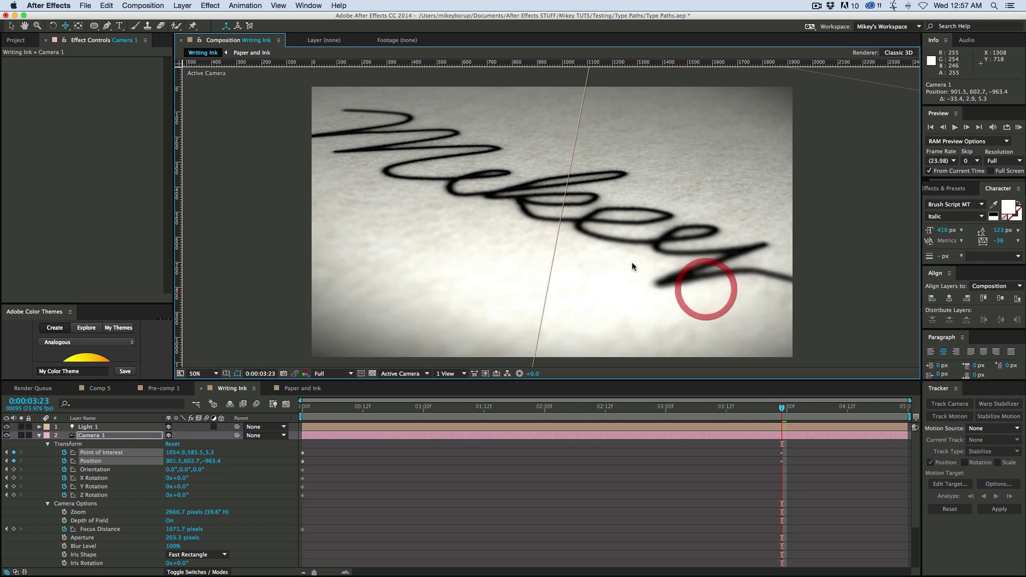
drag(608, 252, 600, 332)
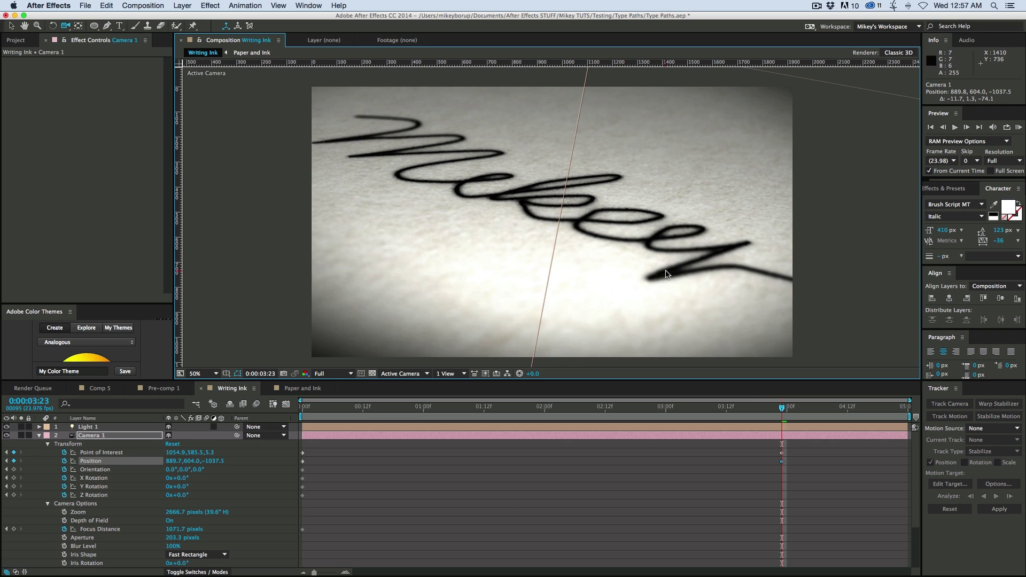
key(c)
drag(668, 270, 643, 268)
Step: Set the Focus Distance to 881.7 pixels at 0:00:03:23 and RAM-preview the camera move from the first frame
drag(186, 534, 148, 529)
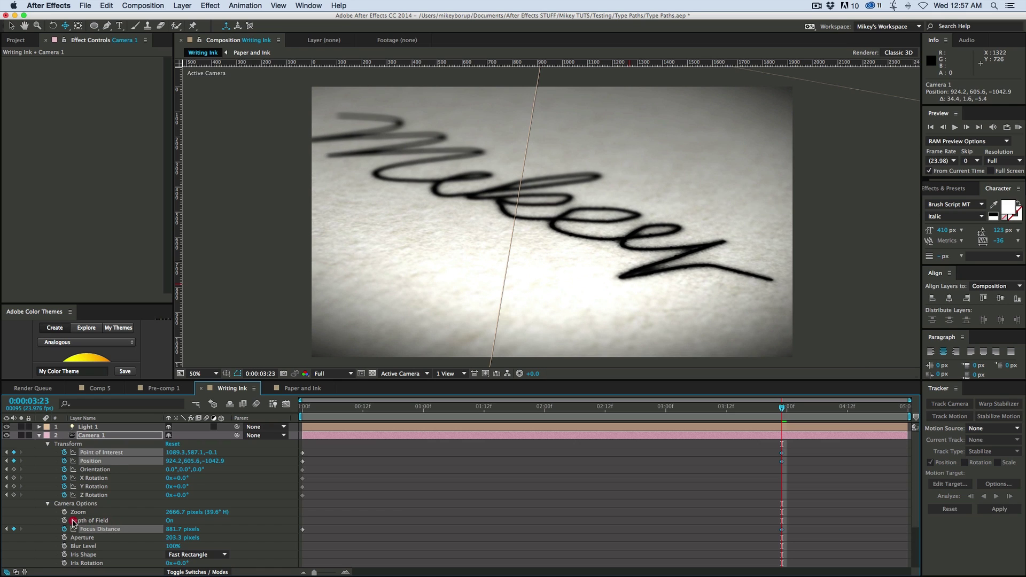
drag(247, 406, 211, 430)
key(KP_0)
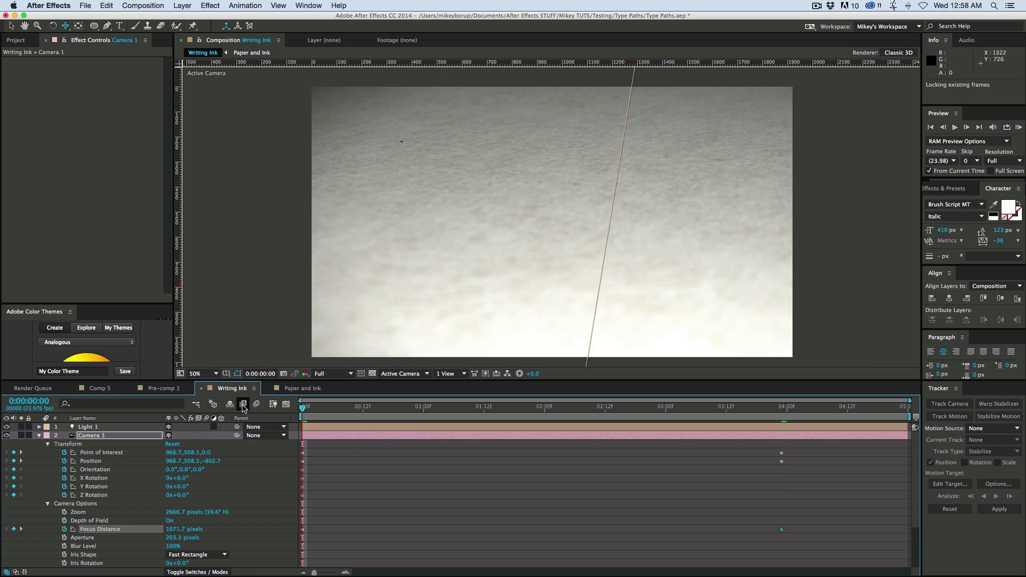